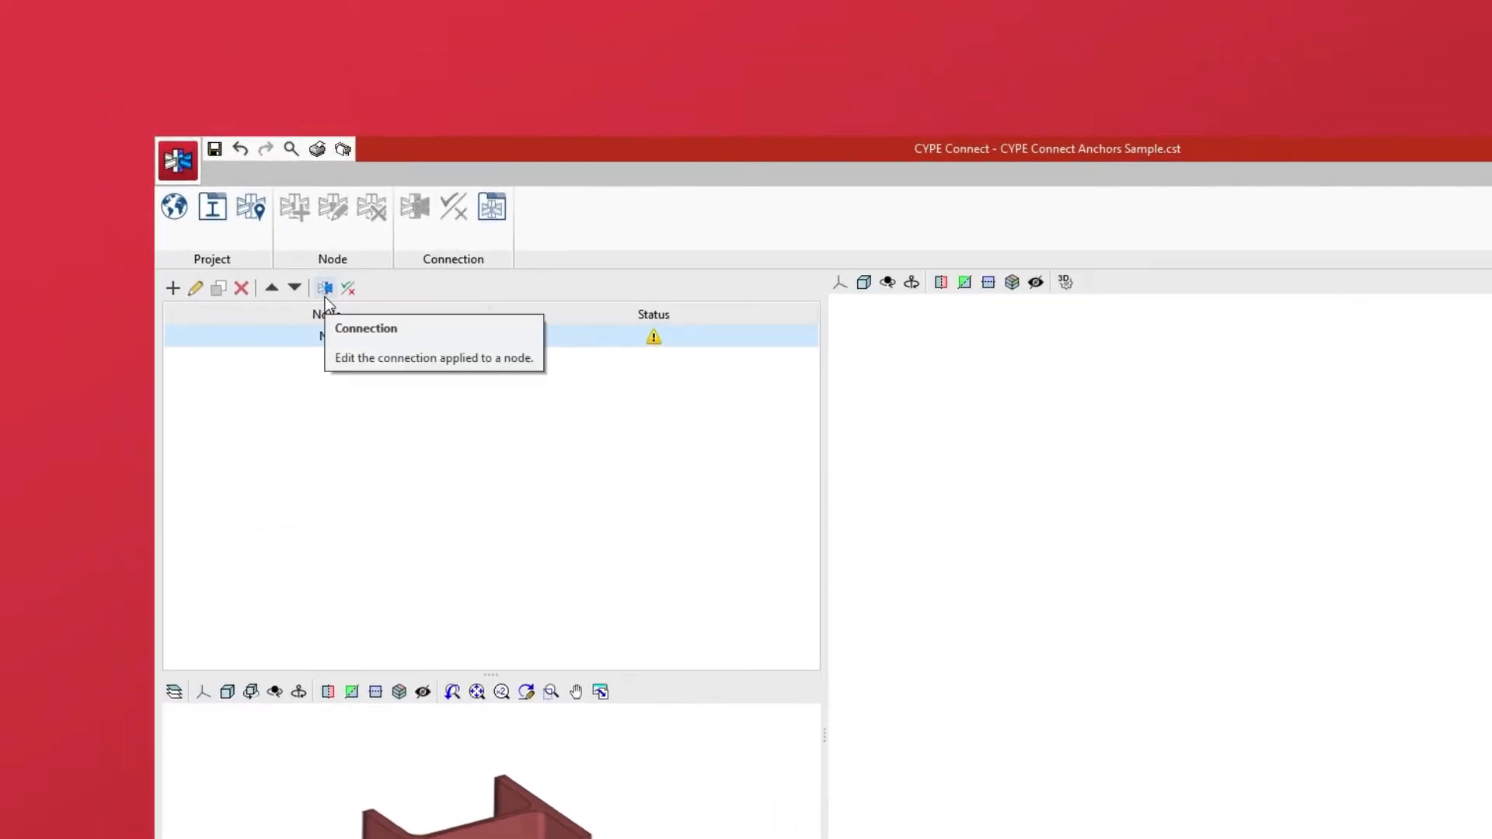
- Open the node's connection for editing and enable the PLATE1 and ADJUSTMENT1 (C1) operations
click(325, 294)
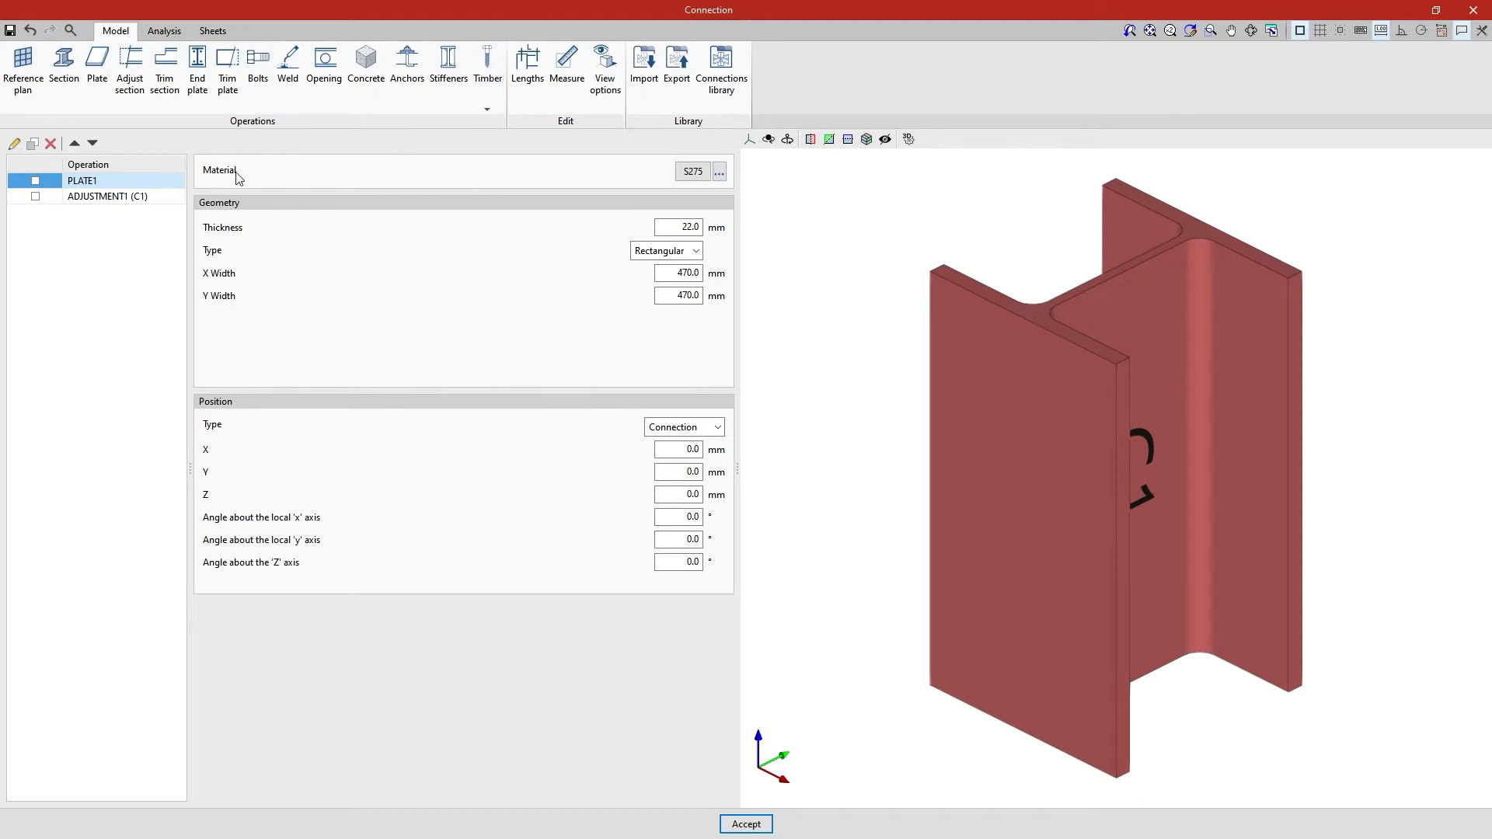
click(35, 181)
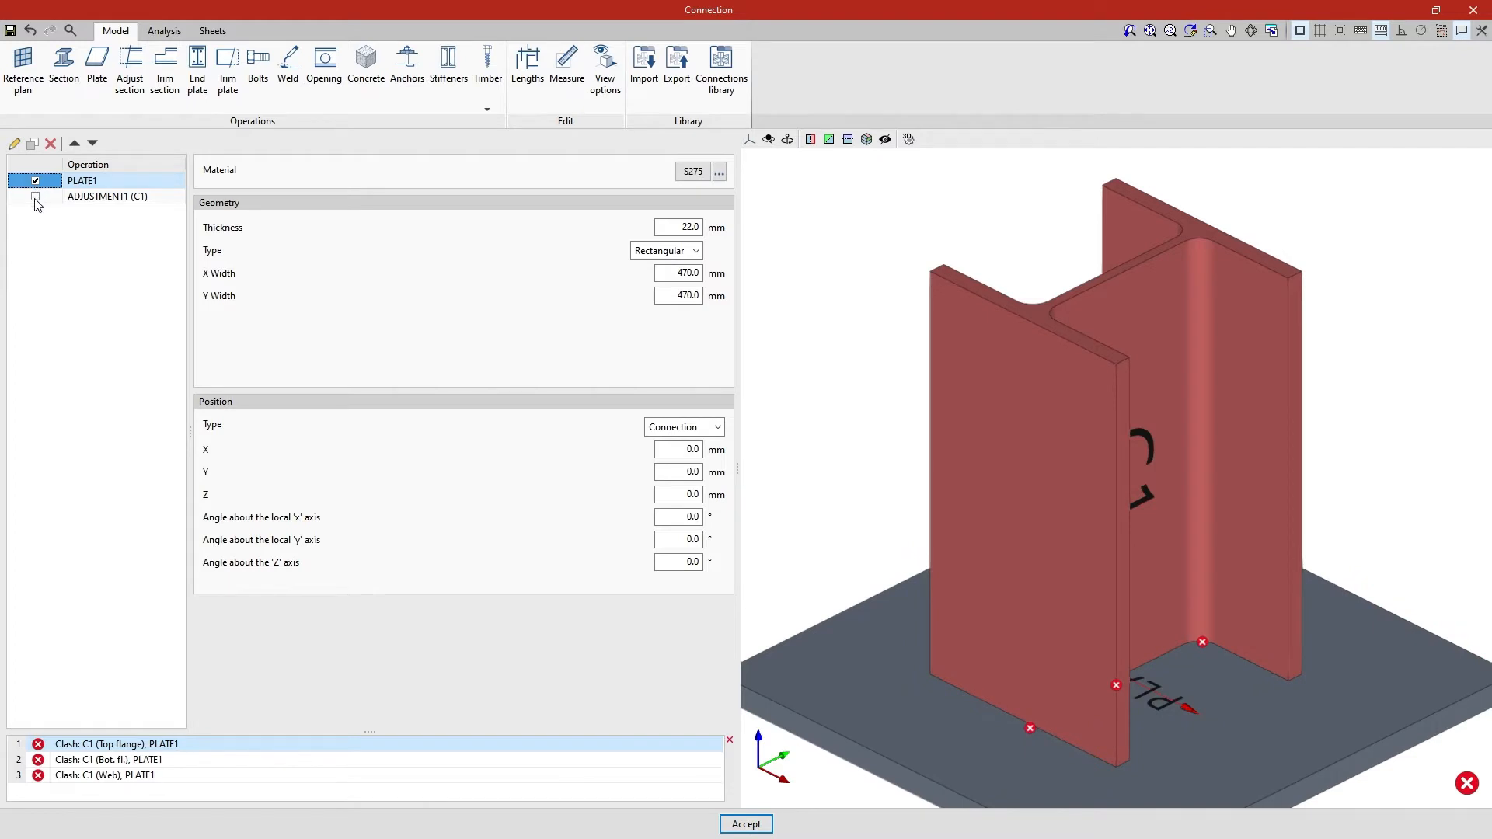
click(35, 197)
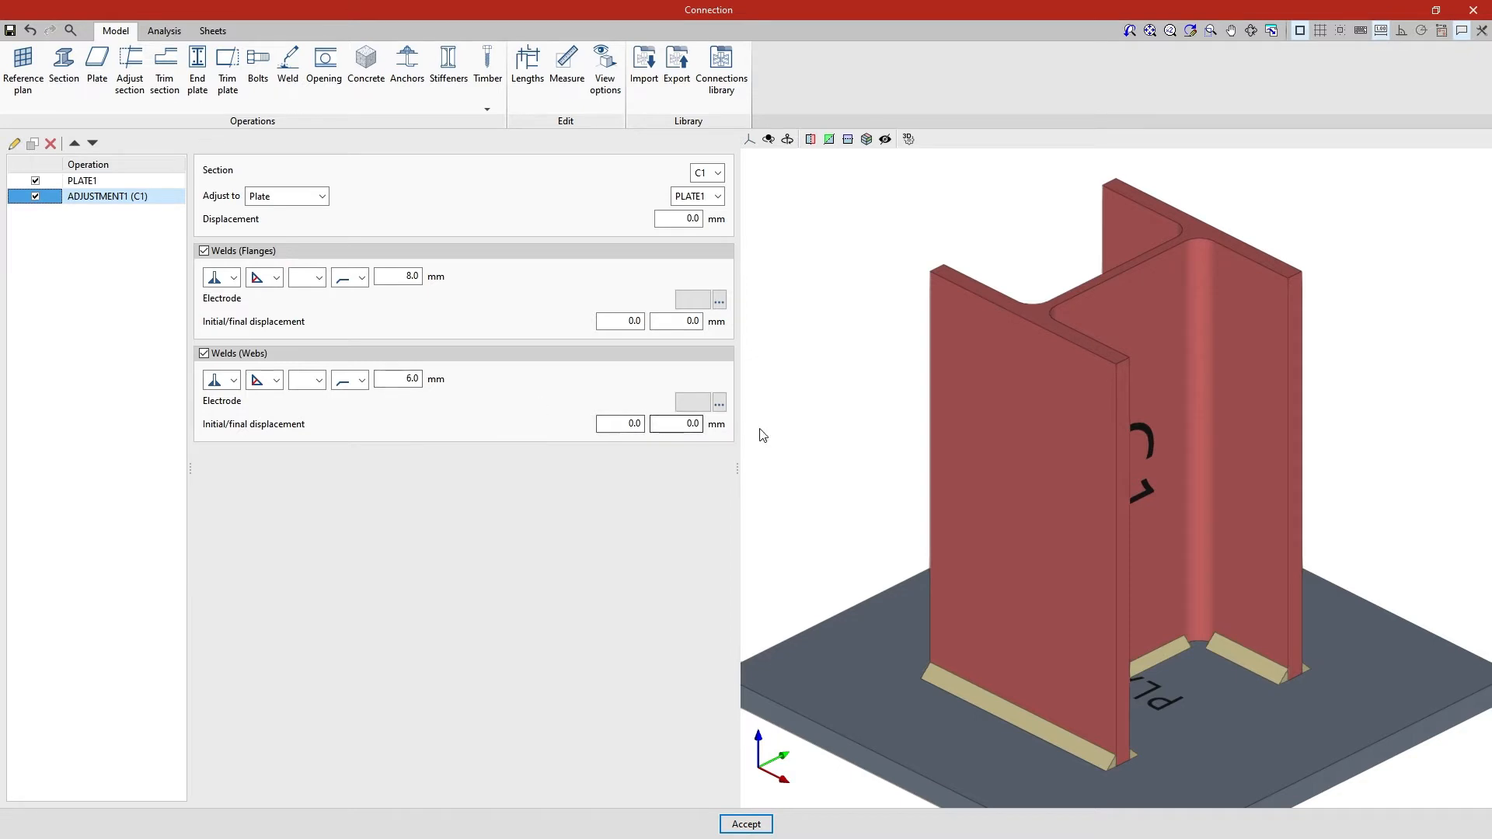
middle_drag(759, 432, 938, 381)
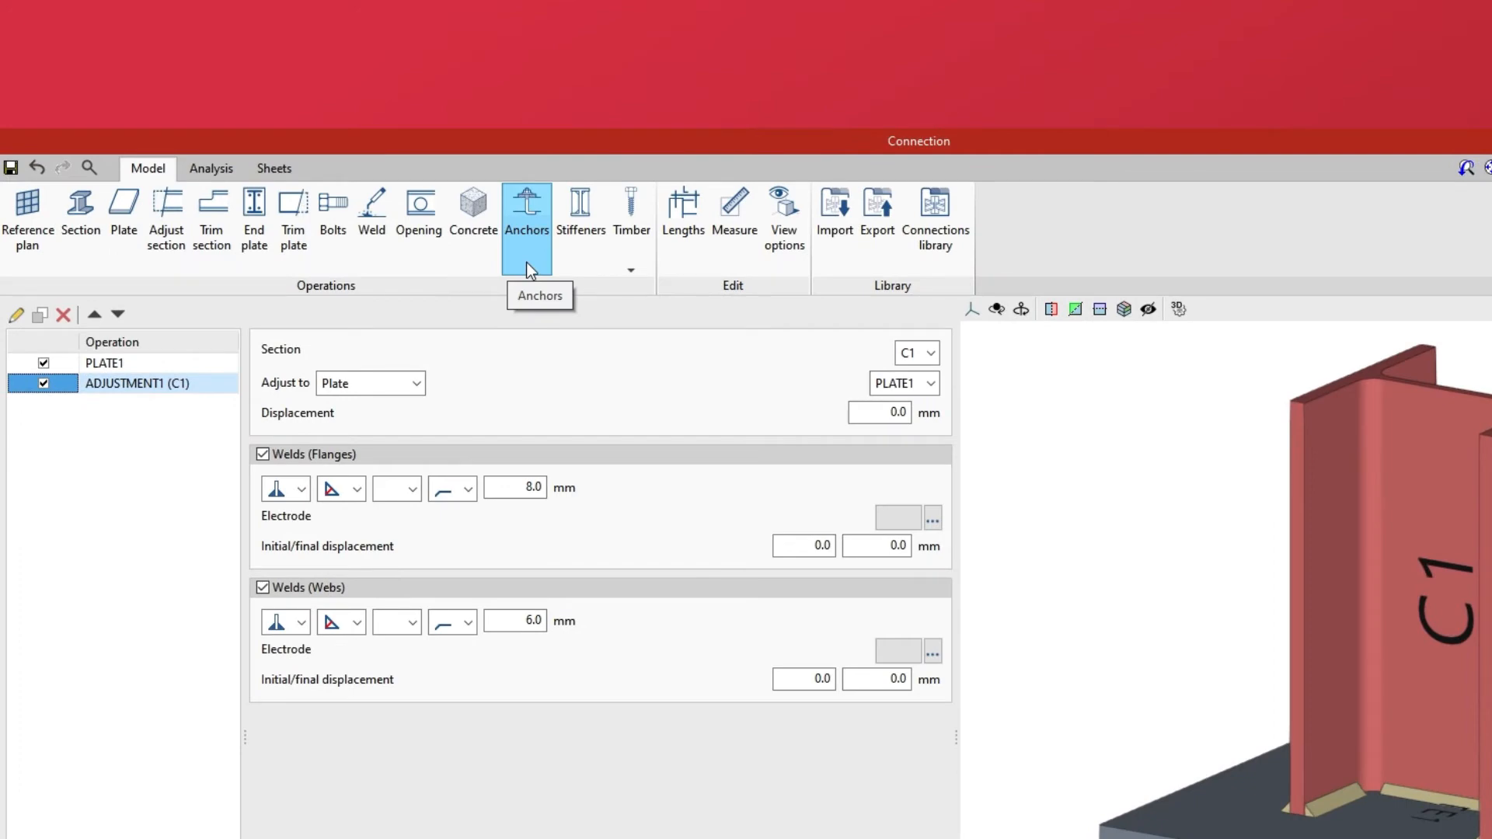
- Add an anchors operation applied to plate PLATE1, with the concrete defined in the element
click(526, 263)
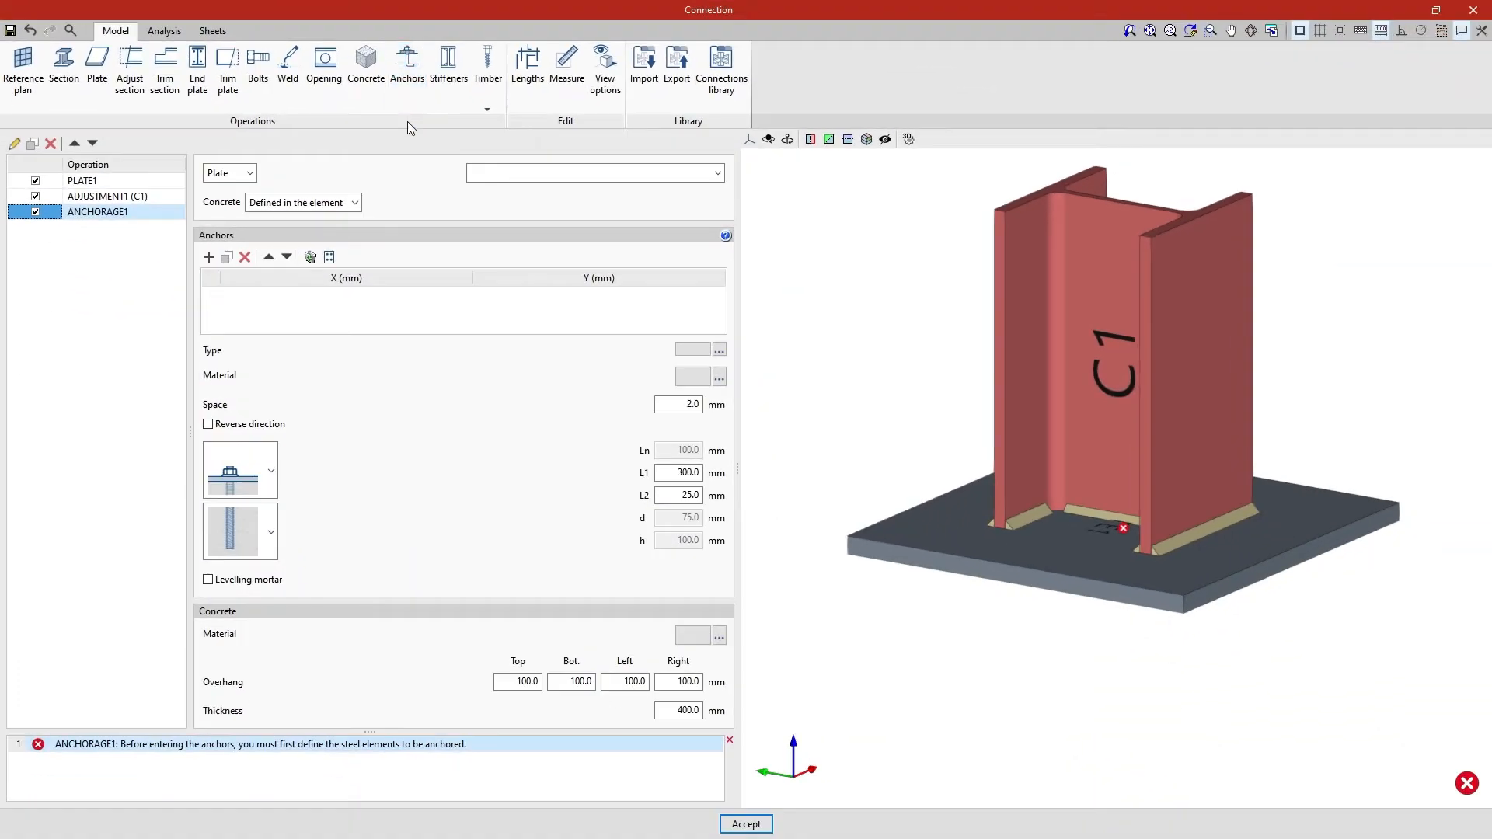
click(250, 173)
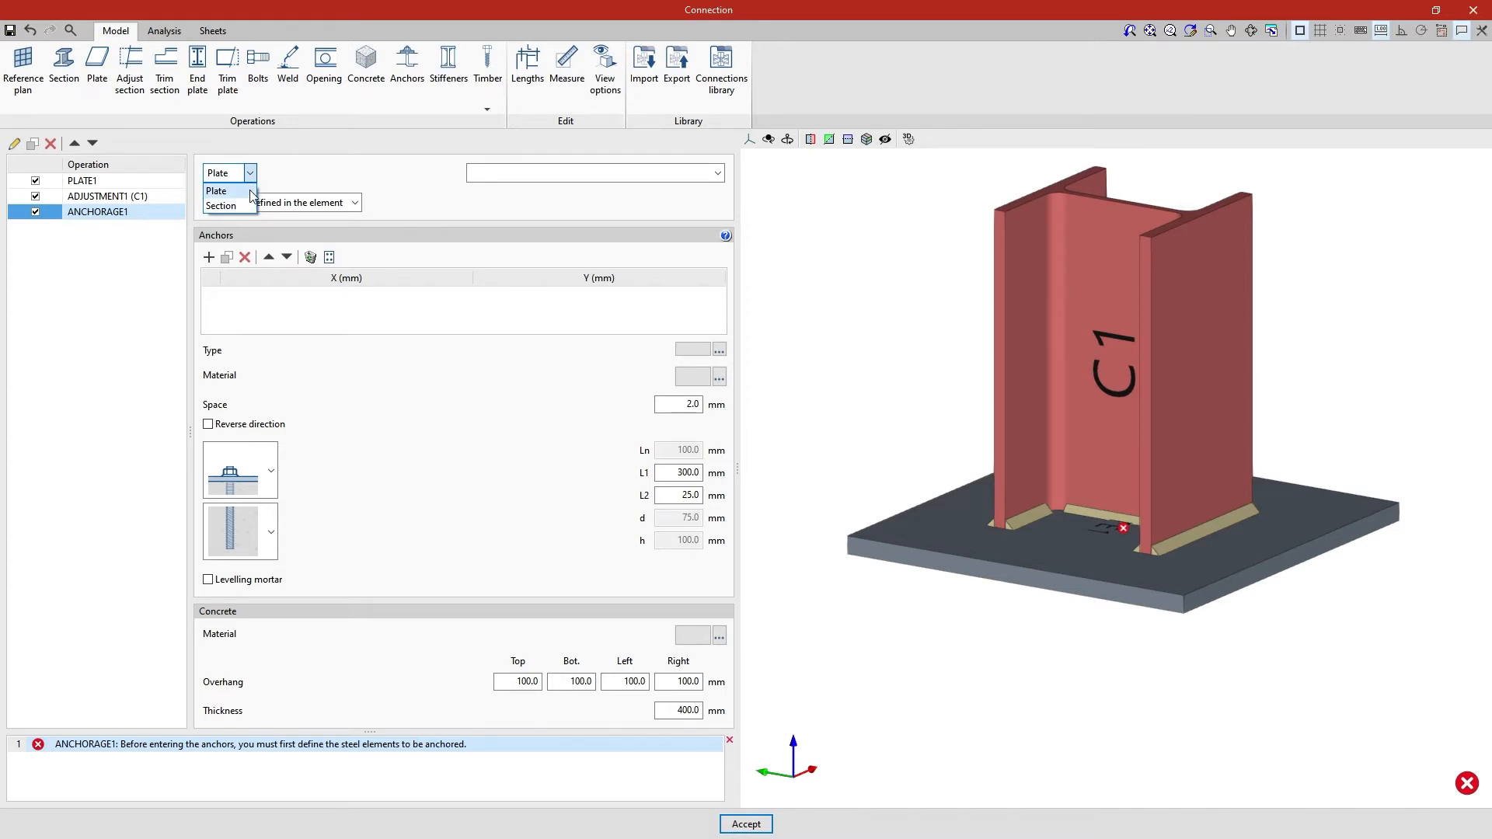
click(251, 192)
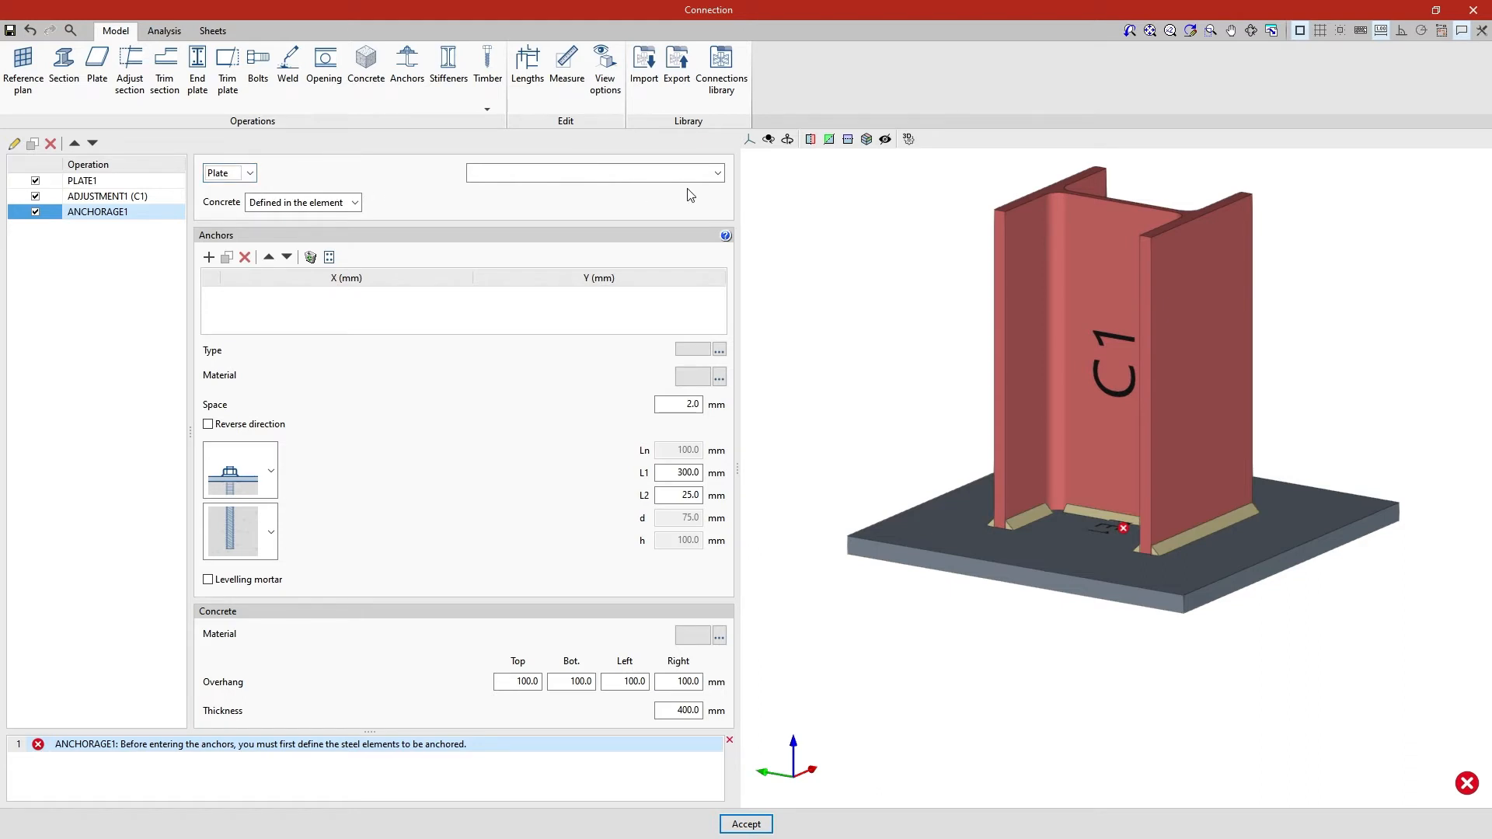
click(709, 177)
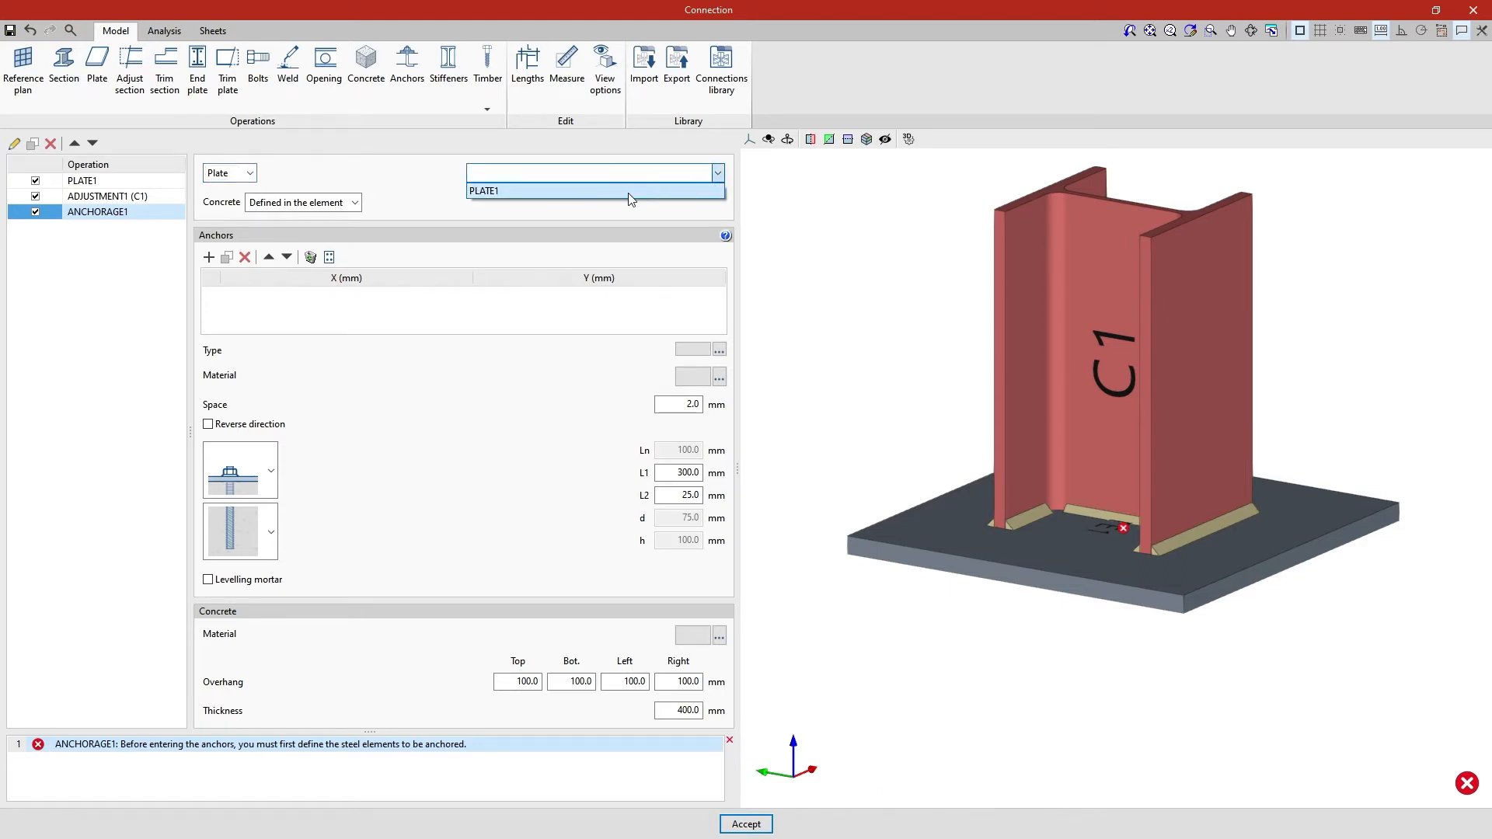
click(626, 192)
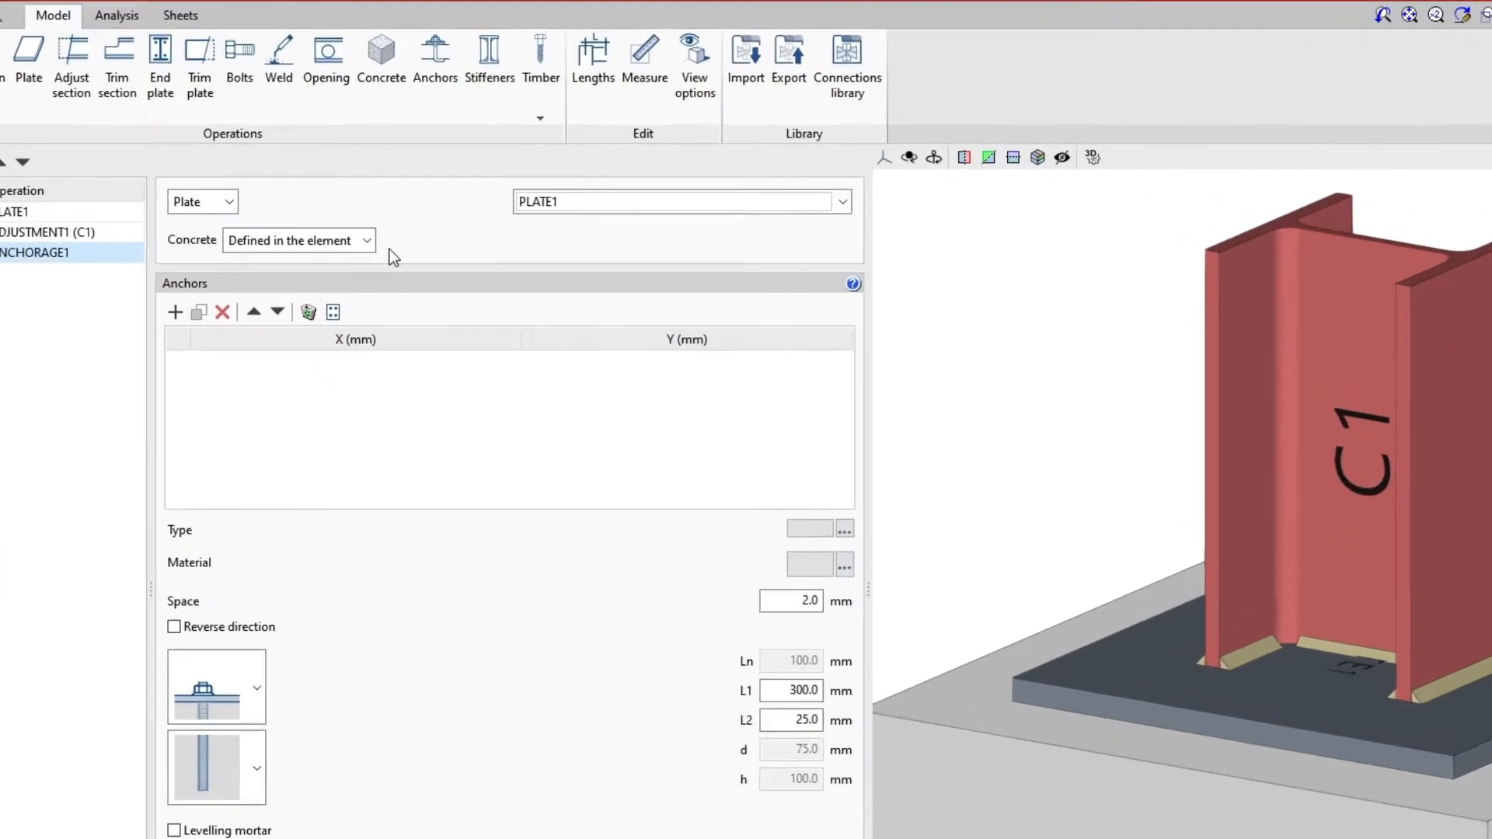
click(354, 203)
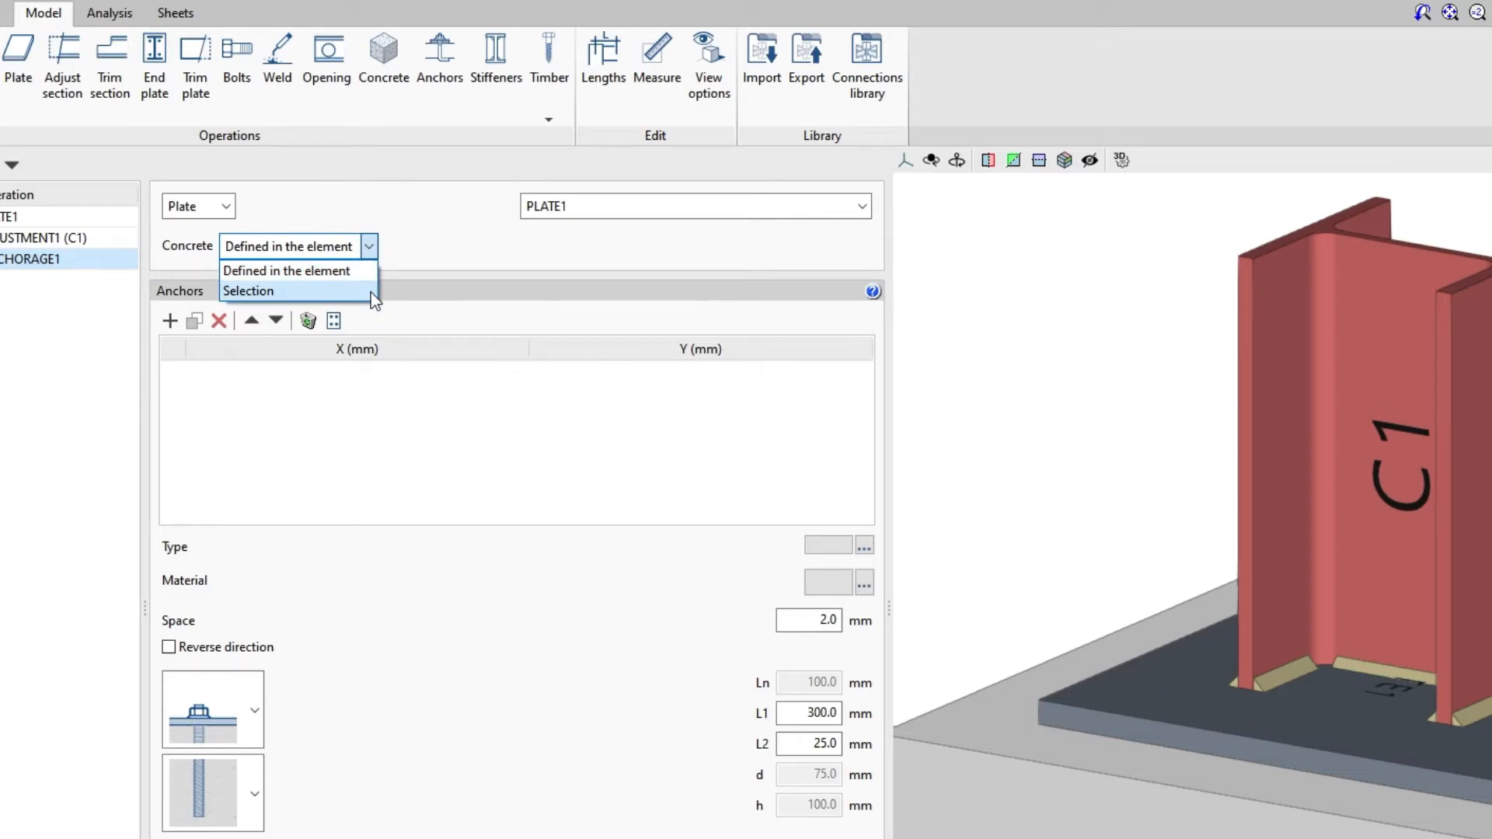
click(367, 271)
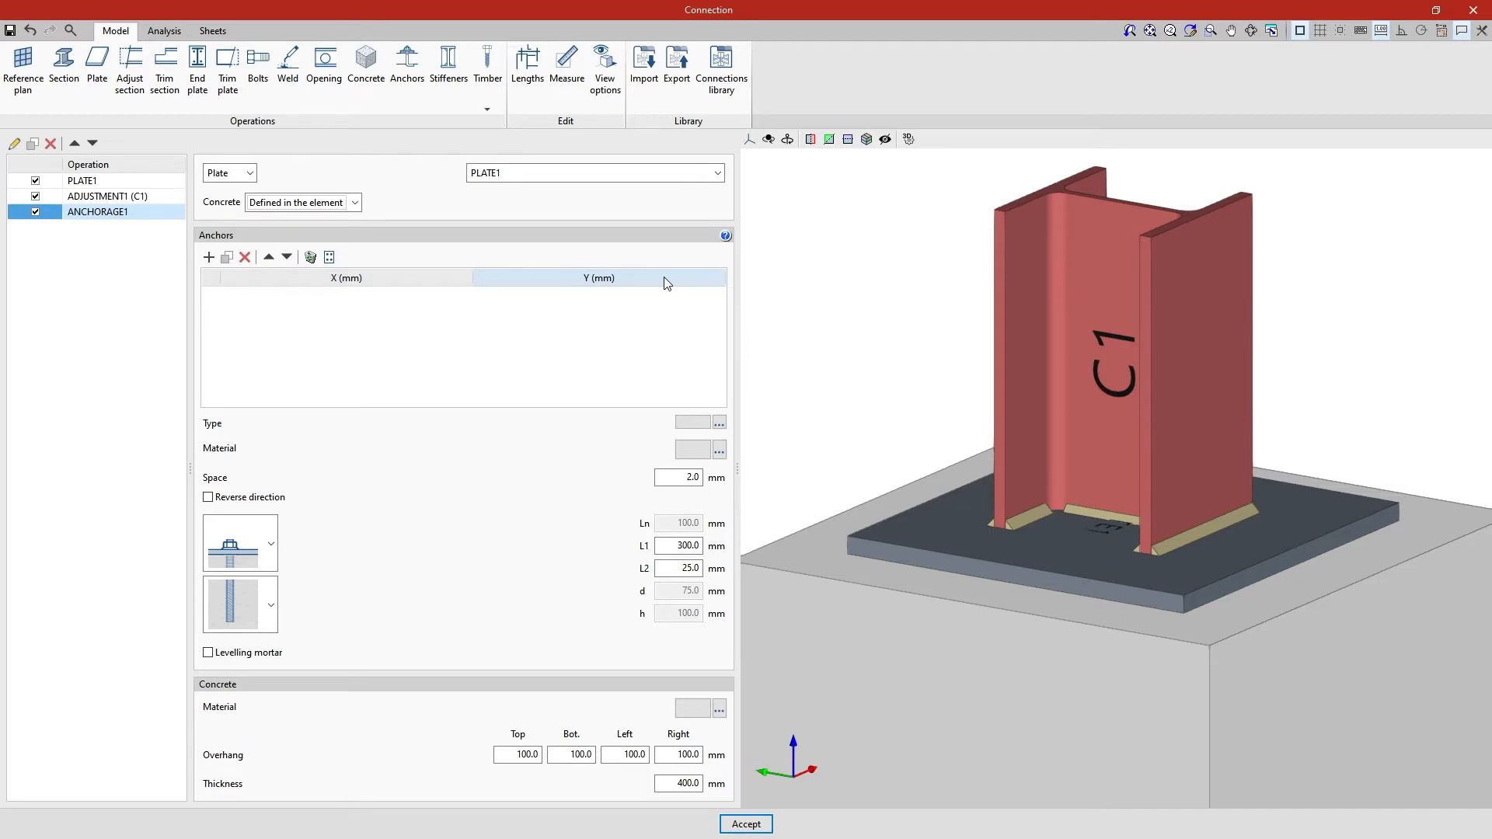
- Add four anchor rows to the anchorage on PLATE1
click(209, 257)
click(209, 258)
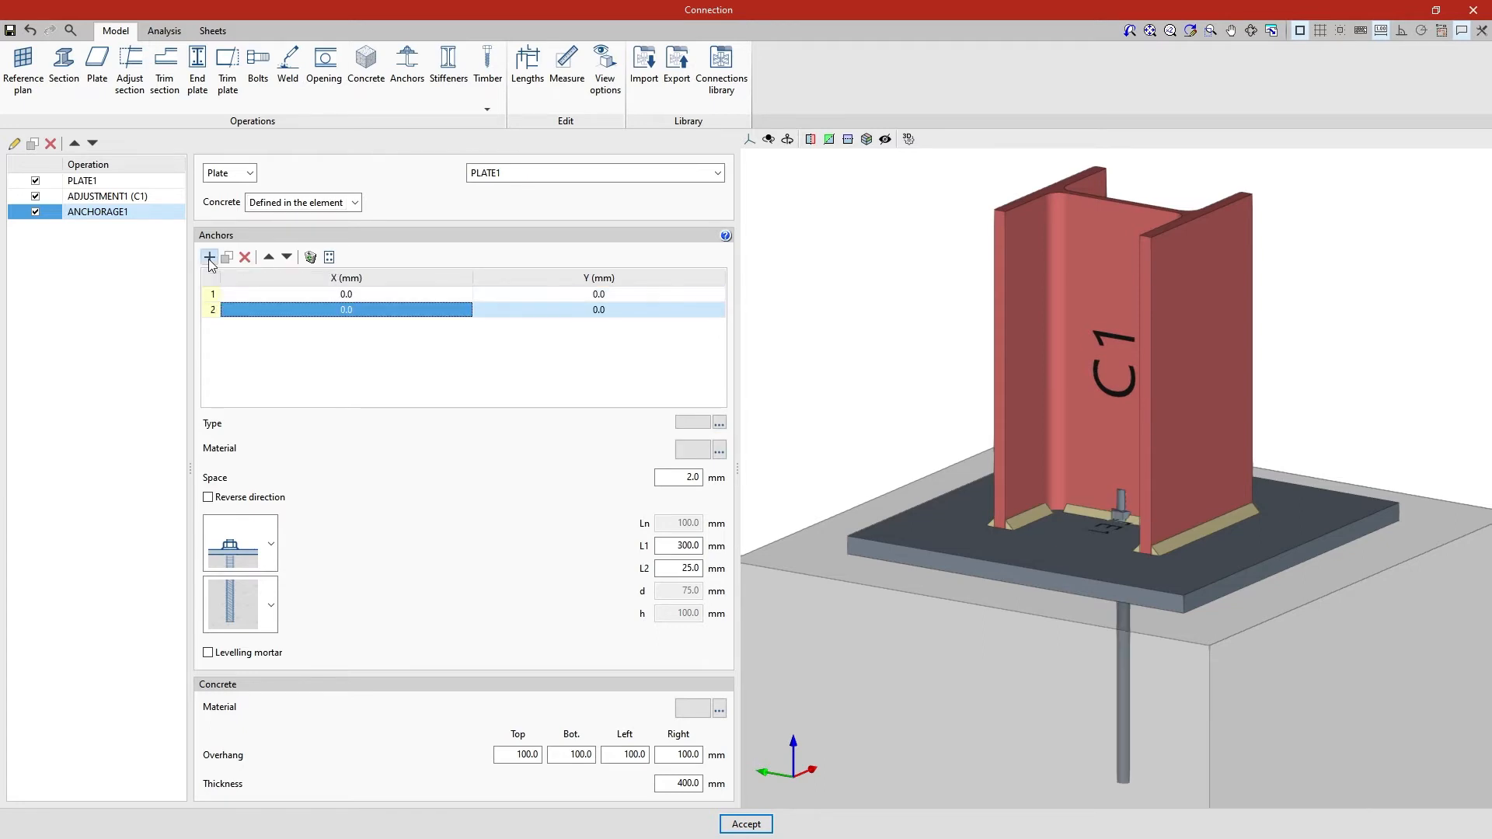
click(209, 257)
click(209, 257)
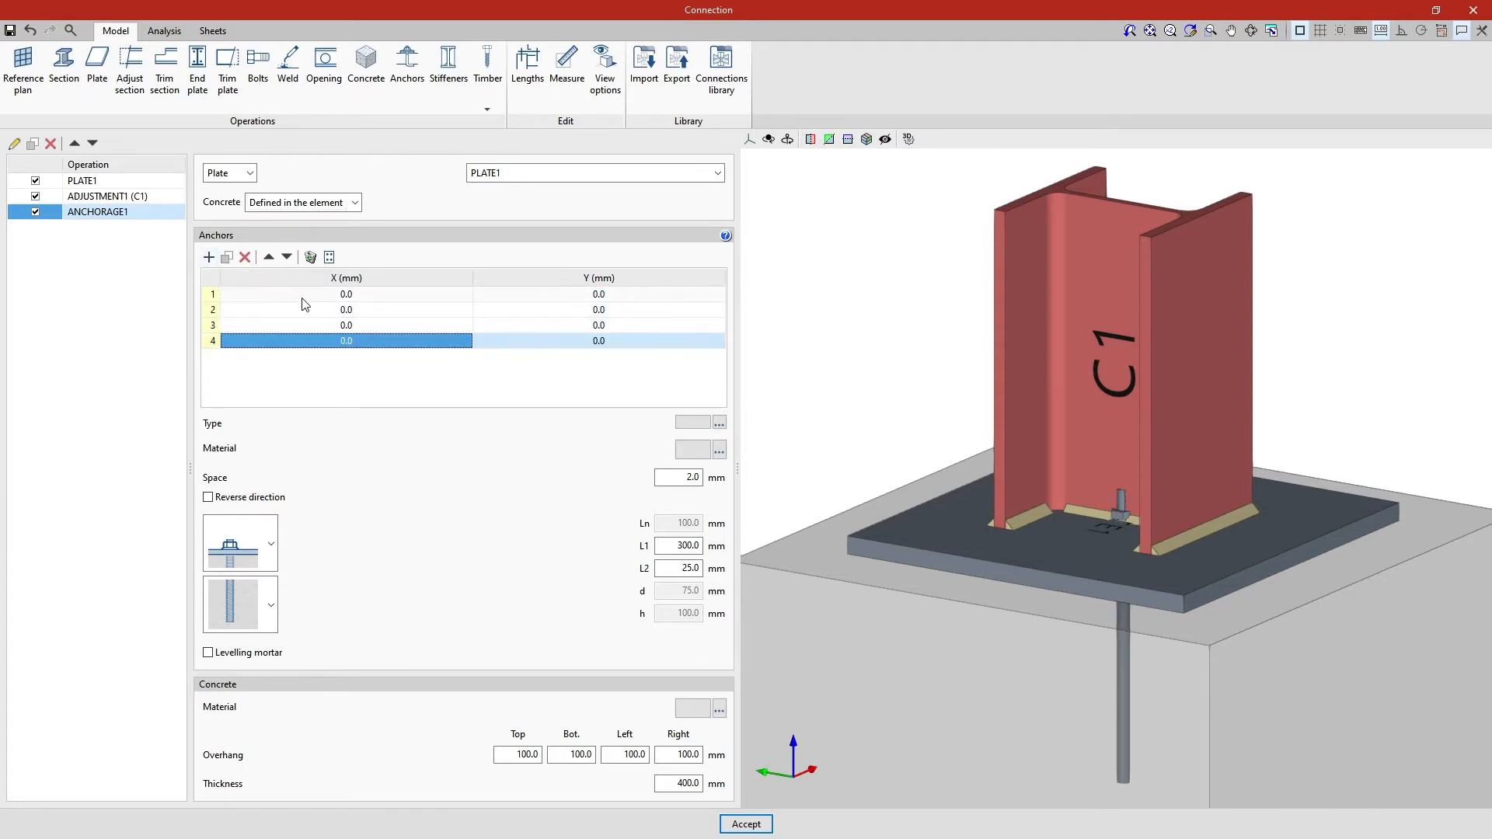
- Position anchor 1 at X -200, Y -200 mm and anchor 2 at X 200, Y -200 mm
click(349, 297)
text(-200)
key(Tab)
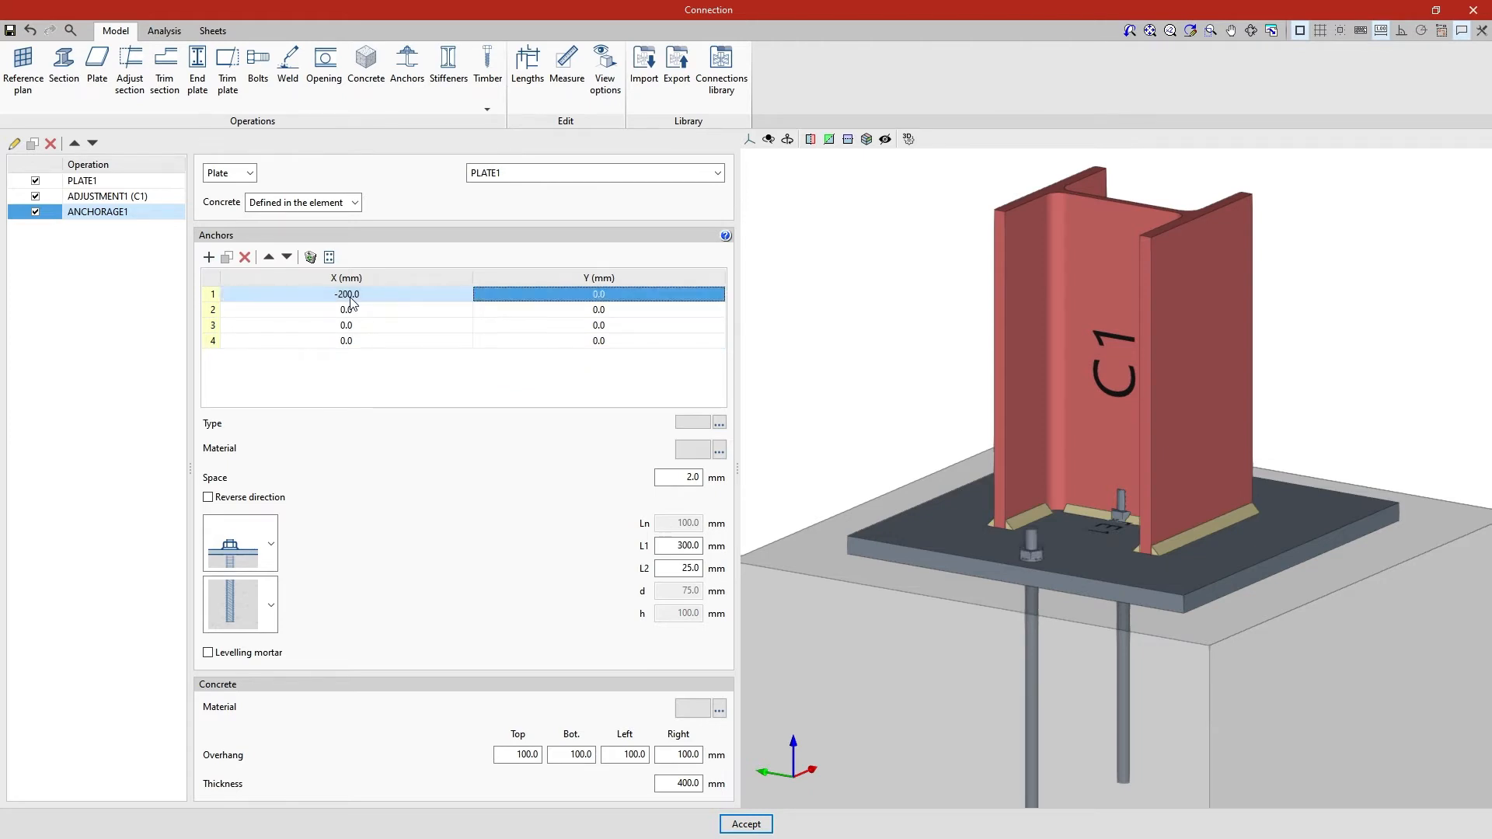
text(-200)
key(Tab)
text(200)
key(Tab)
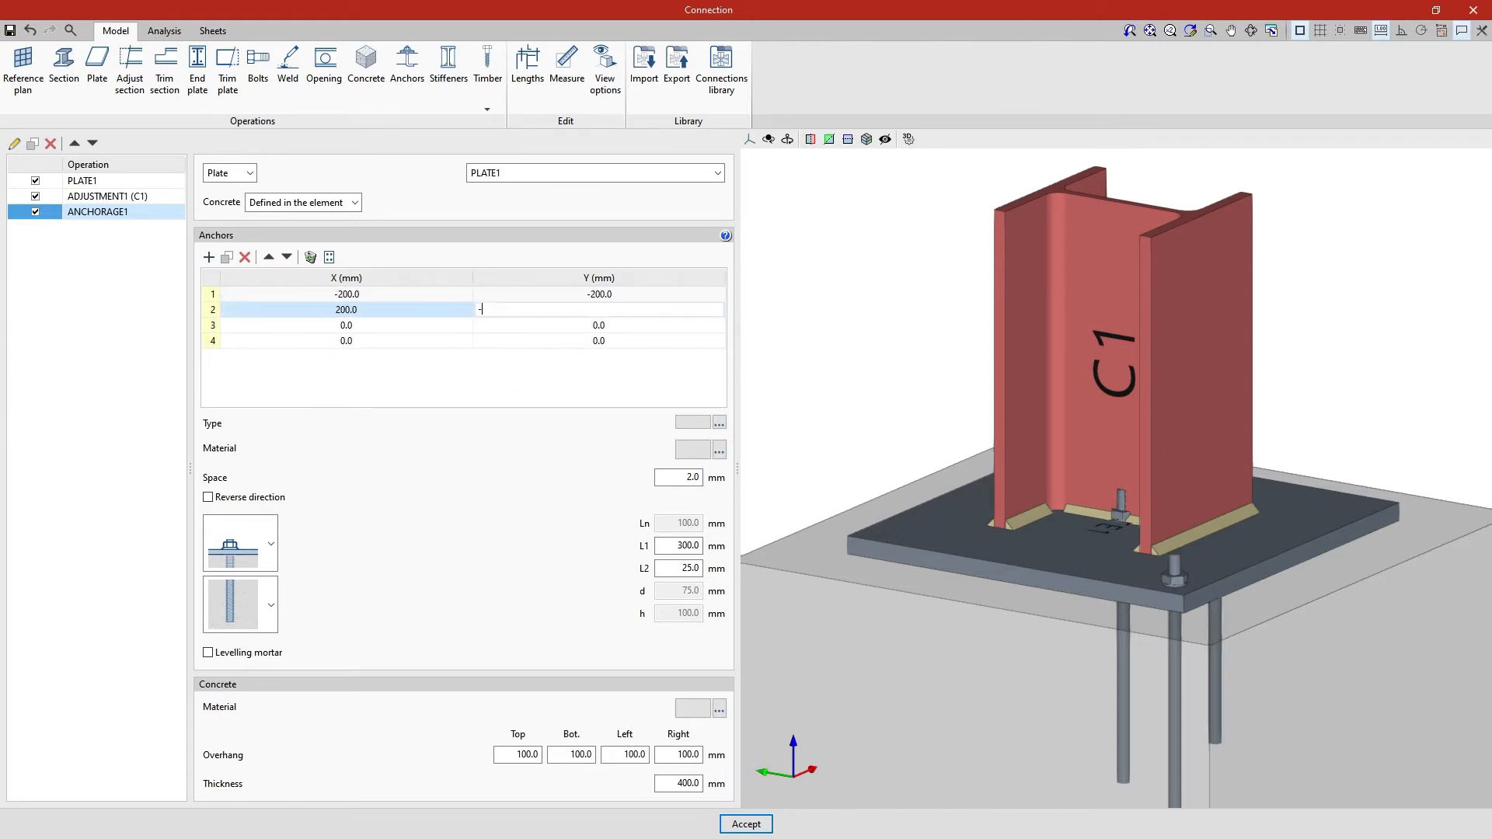
text(-200)
key(Tab)
- Position anchor 3 at X -200, Y 200 mm and anchor 4 at X 200, Y 200 mm
text(-200)
key(Tab)
text(200)
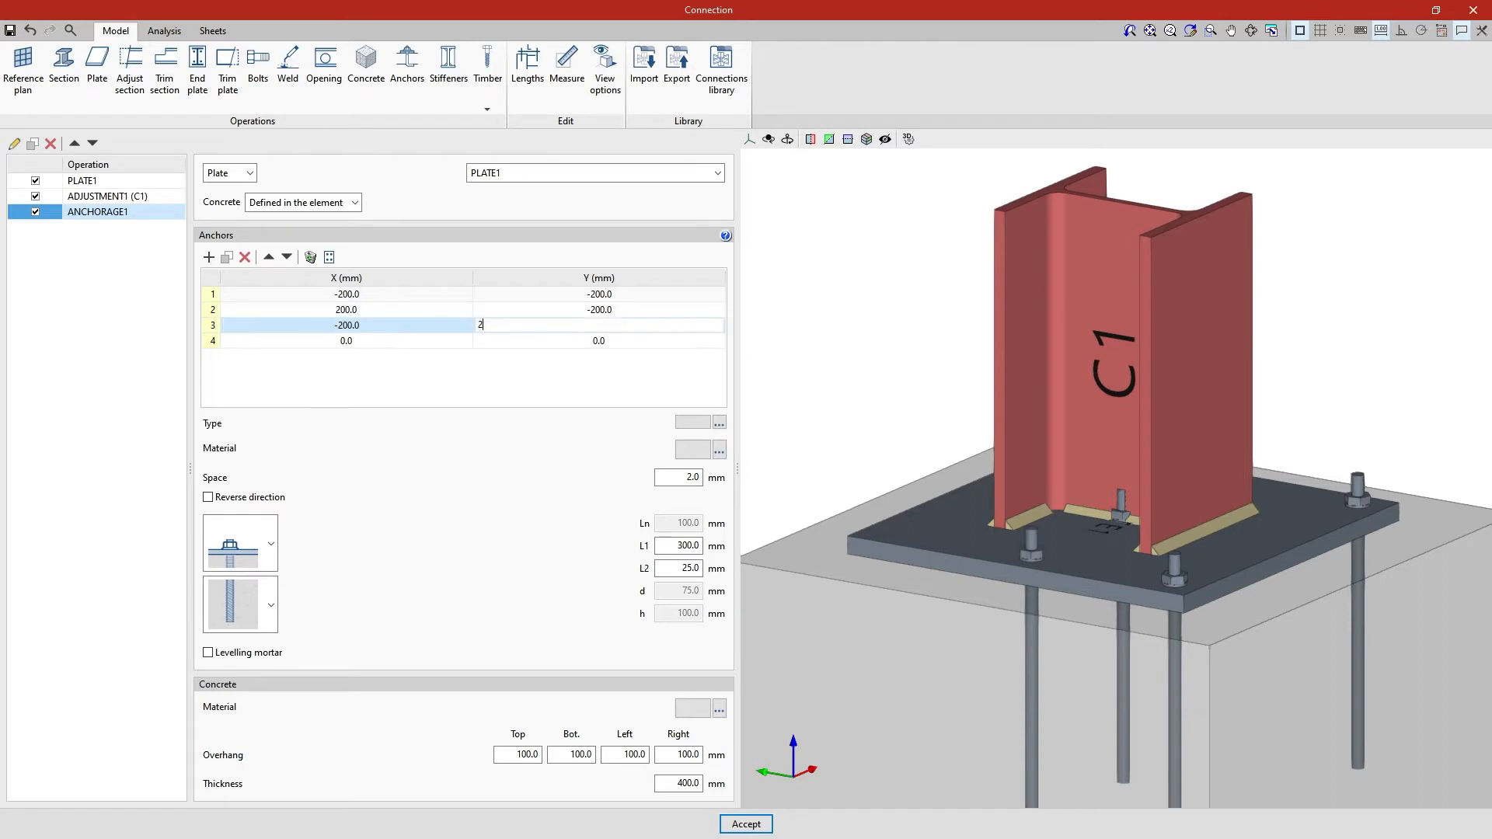
key(Tab)
text(200)
key(Tab)
text(200)
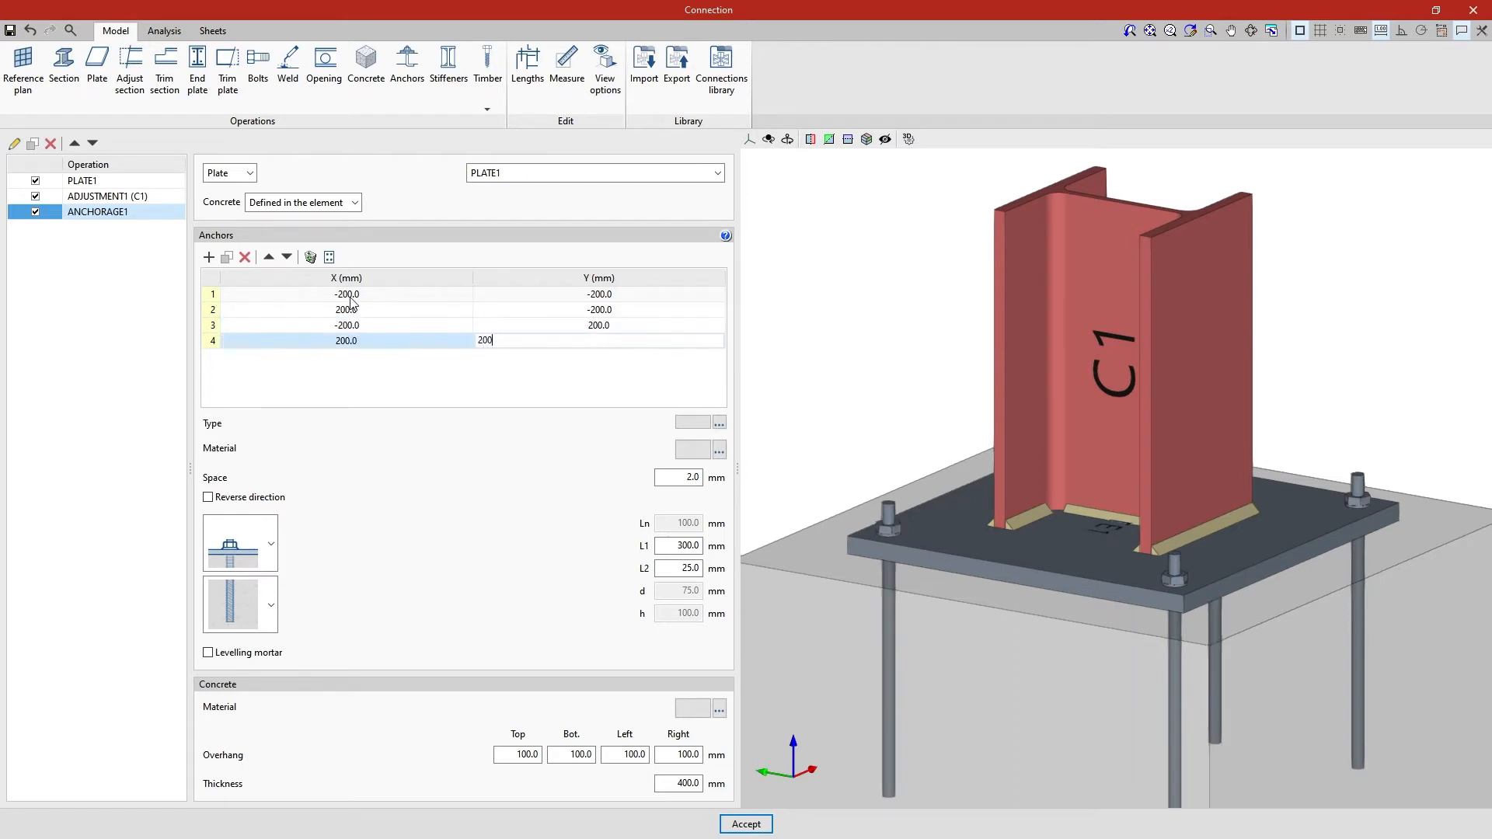
click(349, 295)
middle_drag(749, 433, 818, 403)
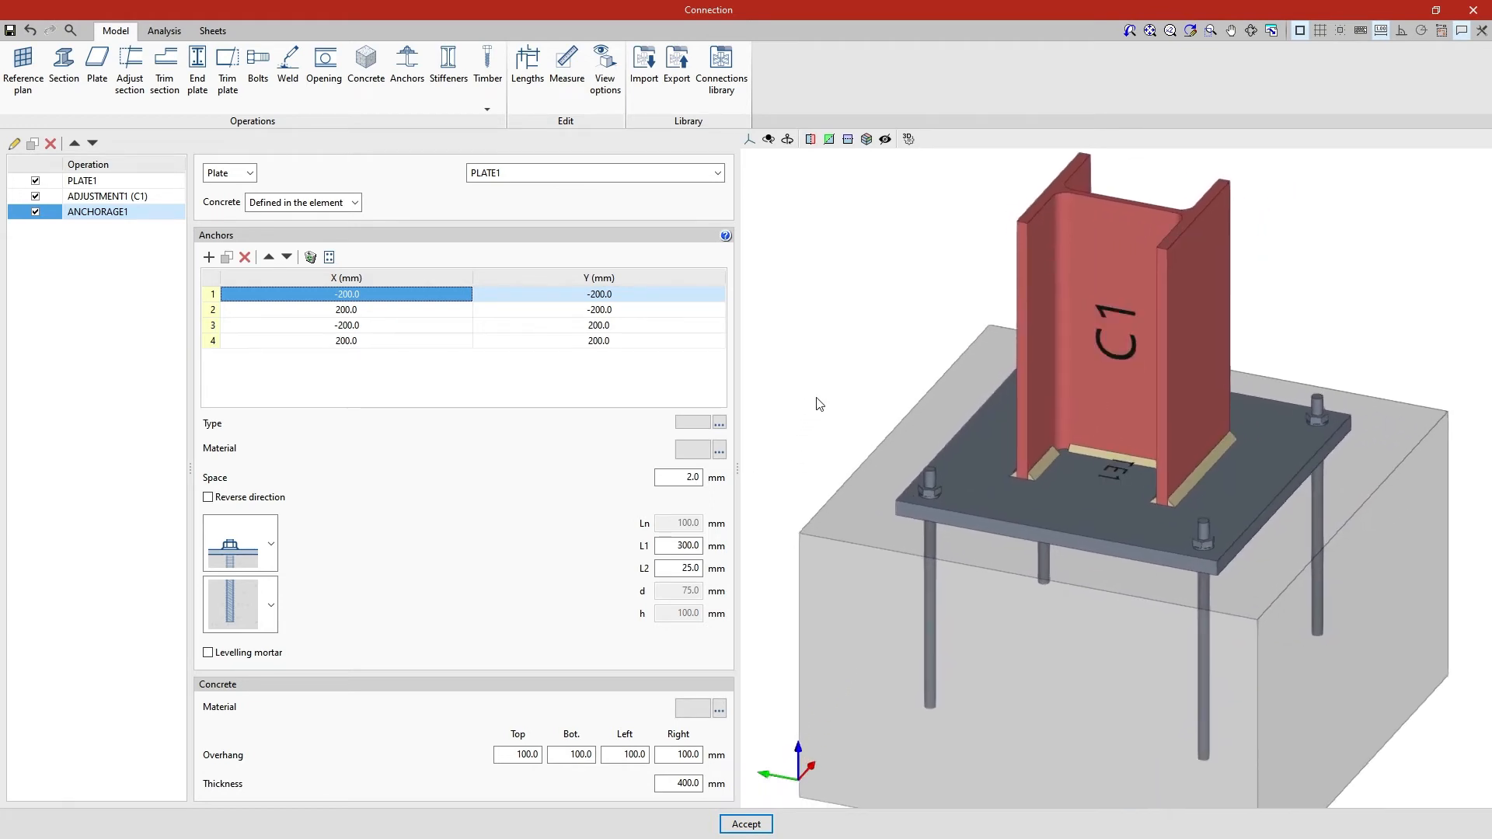
- Duplicate the selected anchor twice and delete two anchors from the list
click(228, 263)
click(228, 263)
click(245, 258)
click(245, 258)
- Shift the selected anchor down and up in the list, and clear all the anchors
click(286, 258)
click(286, 258)
click(268, 258)
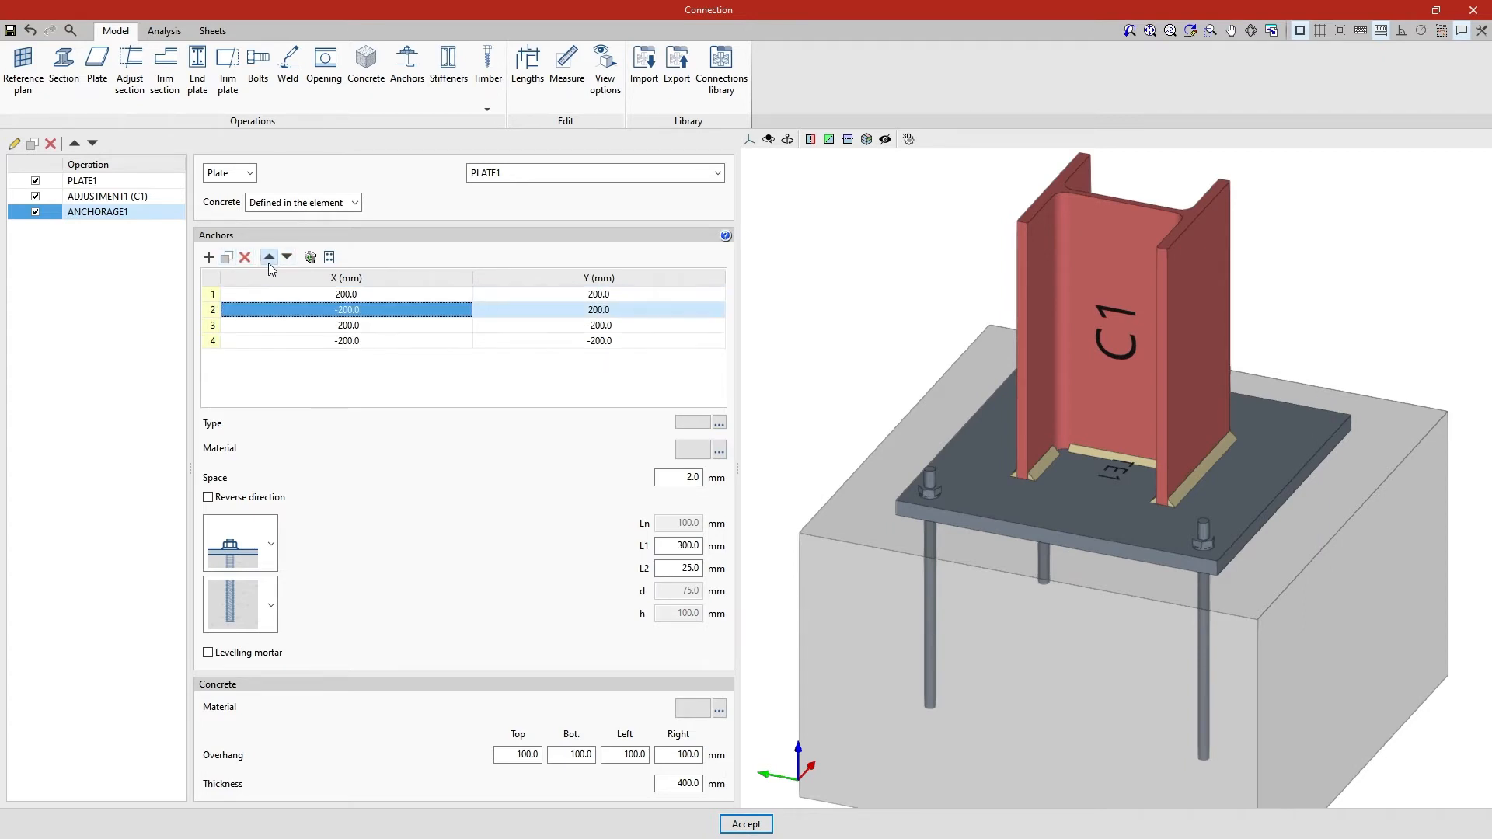
click(268, 258)
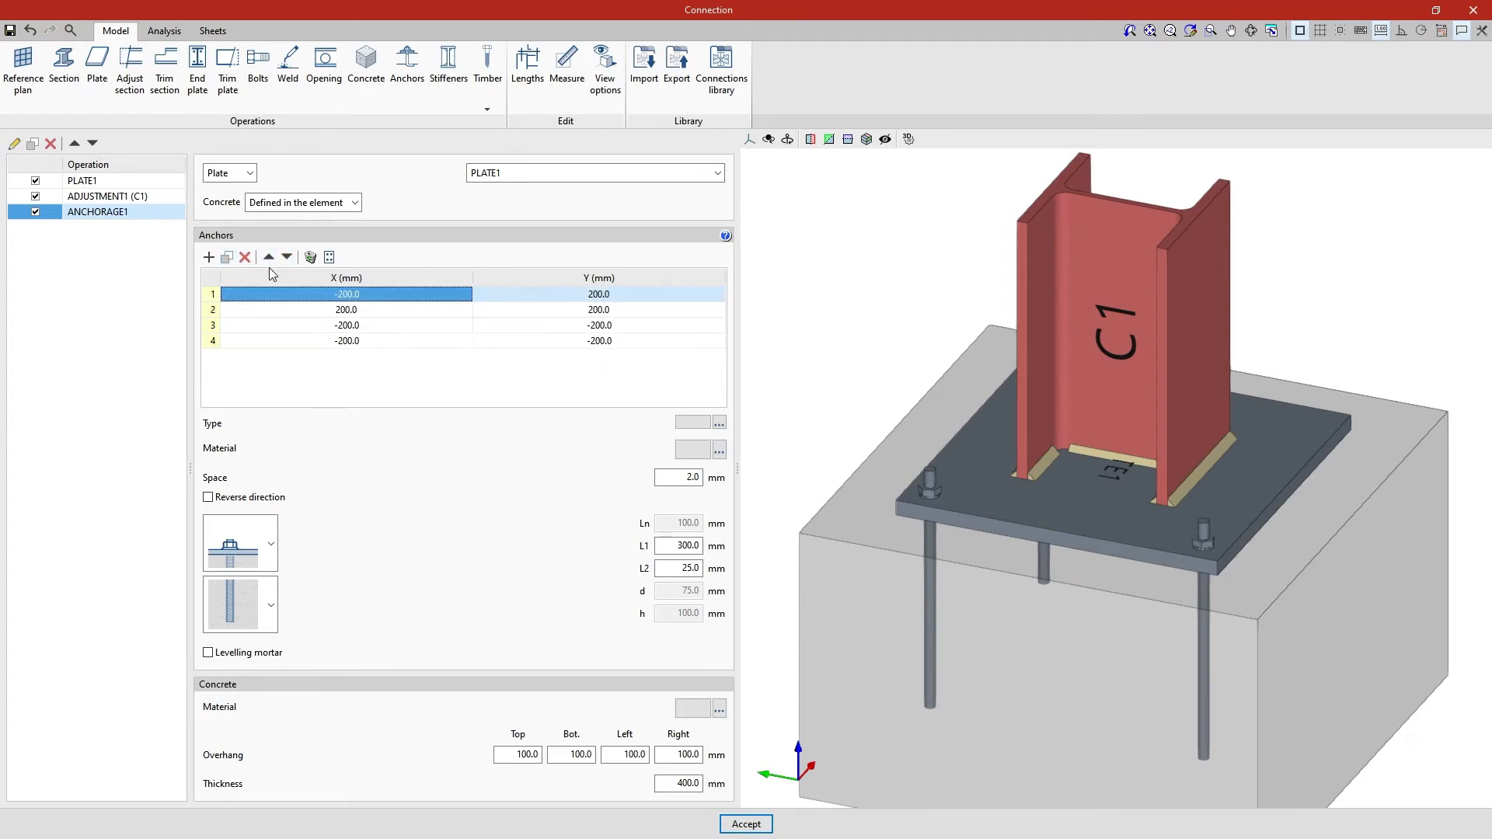
click(310, 258)
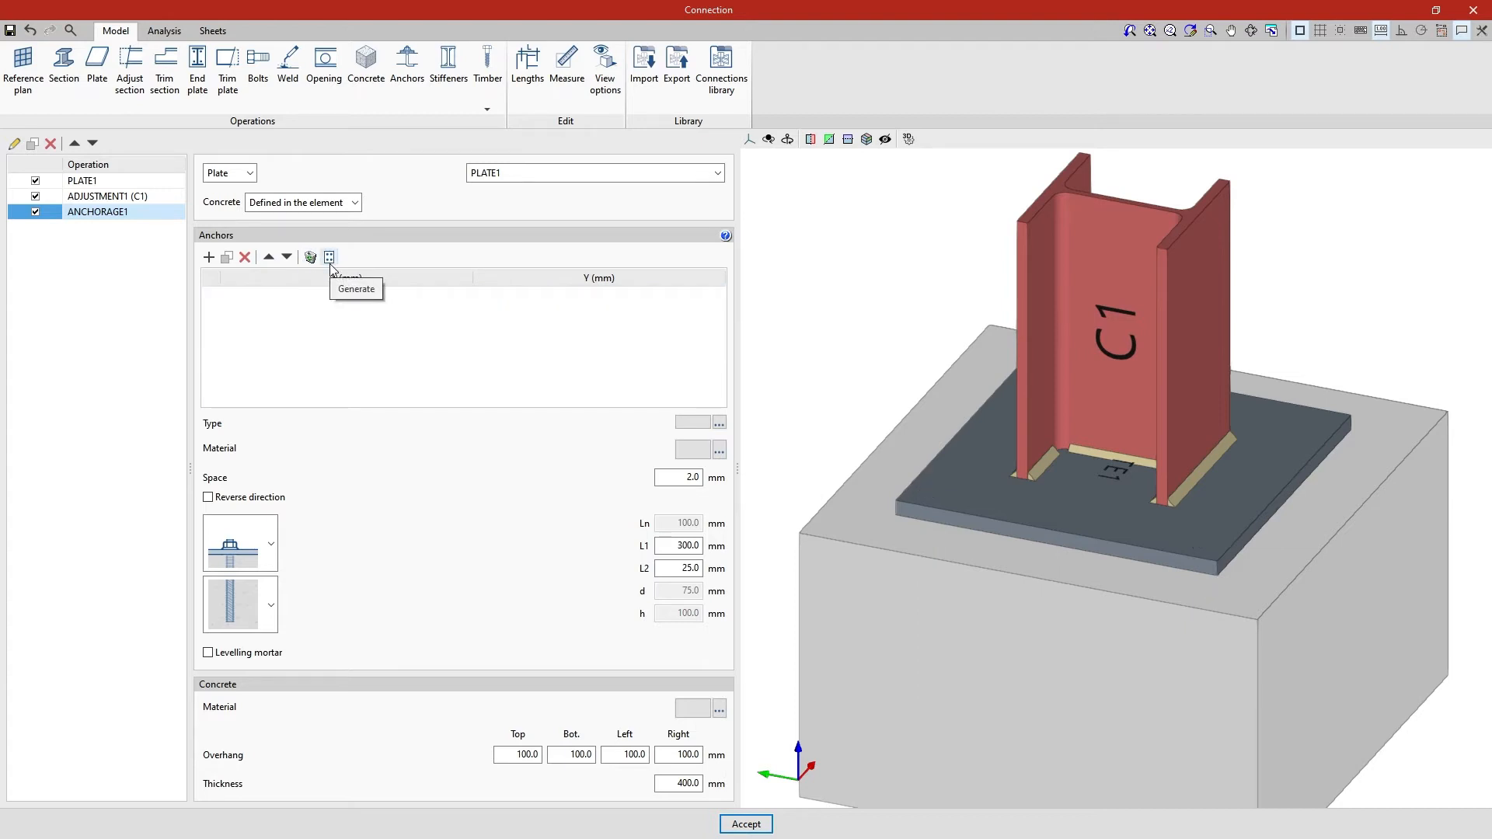
- Generate anchors in 2 rows and 2 columns with sfo -150 mm, sf 300 mm, sco -150 mm and sc 300 mm
click(330, 261)
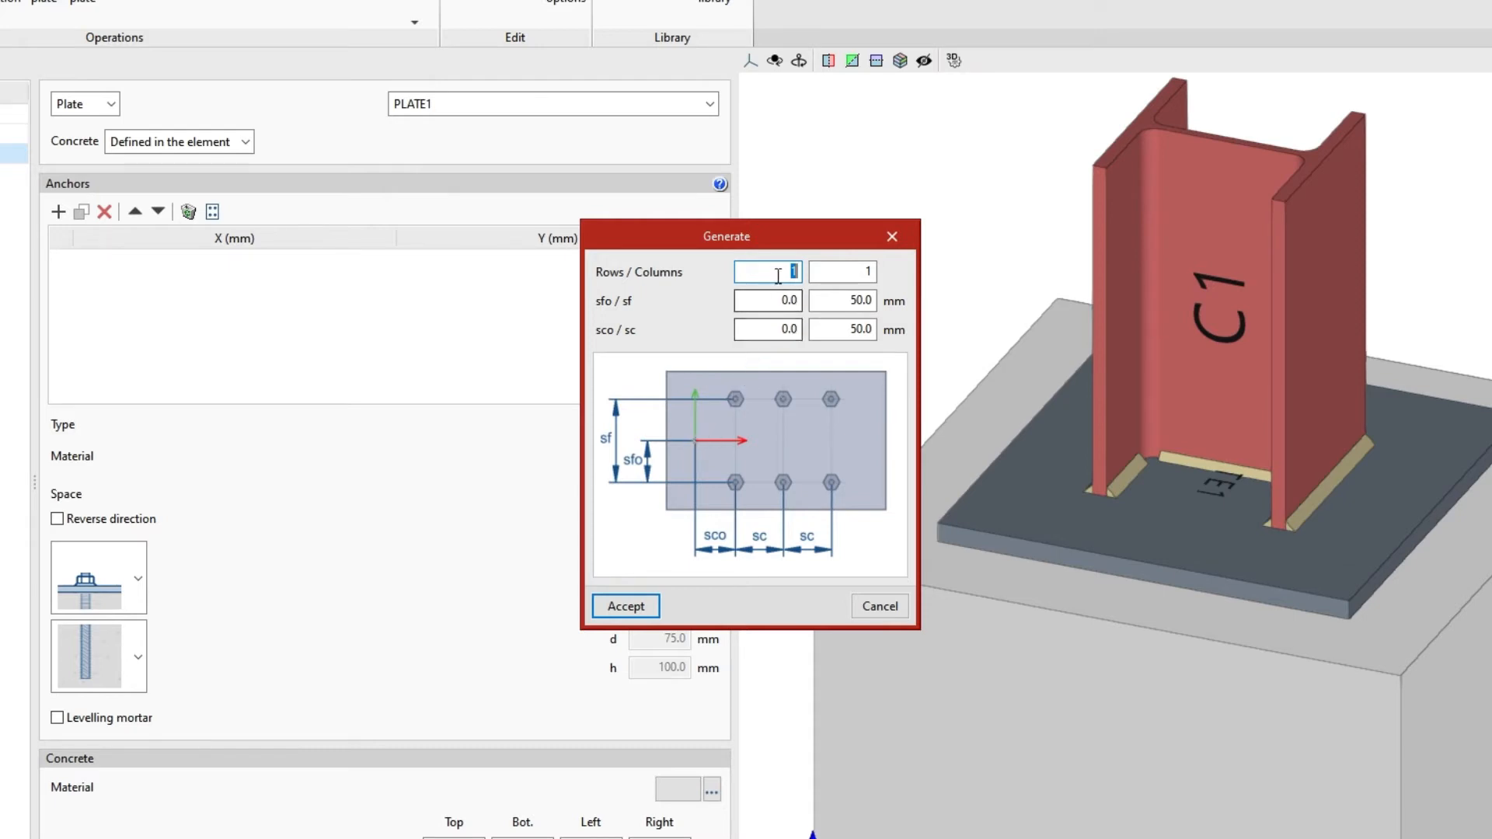
text(2)
key(Tab)
text(2)
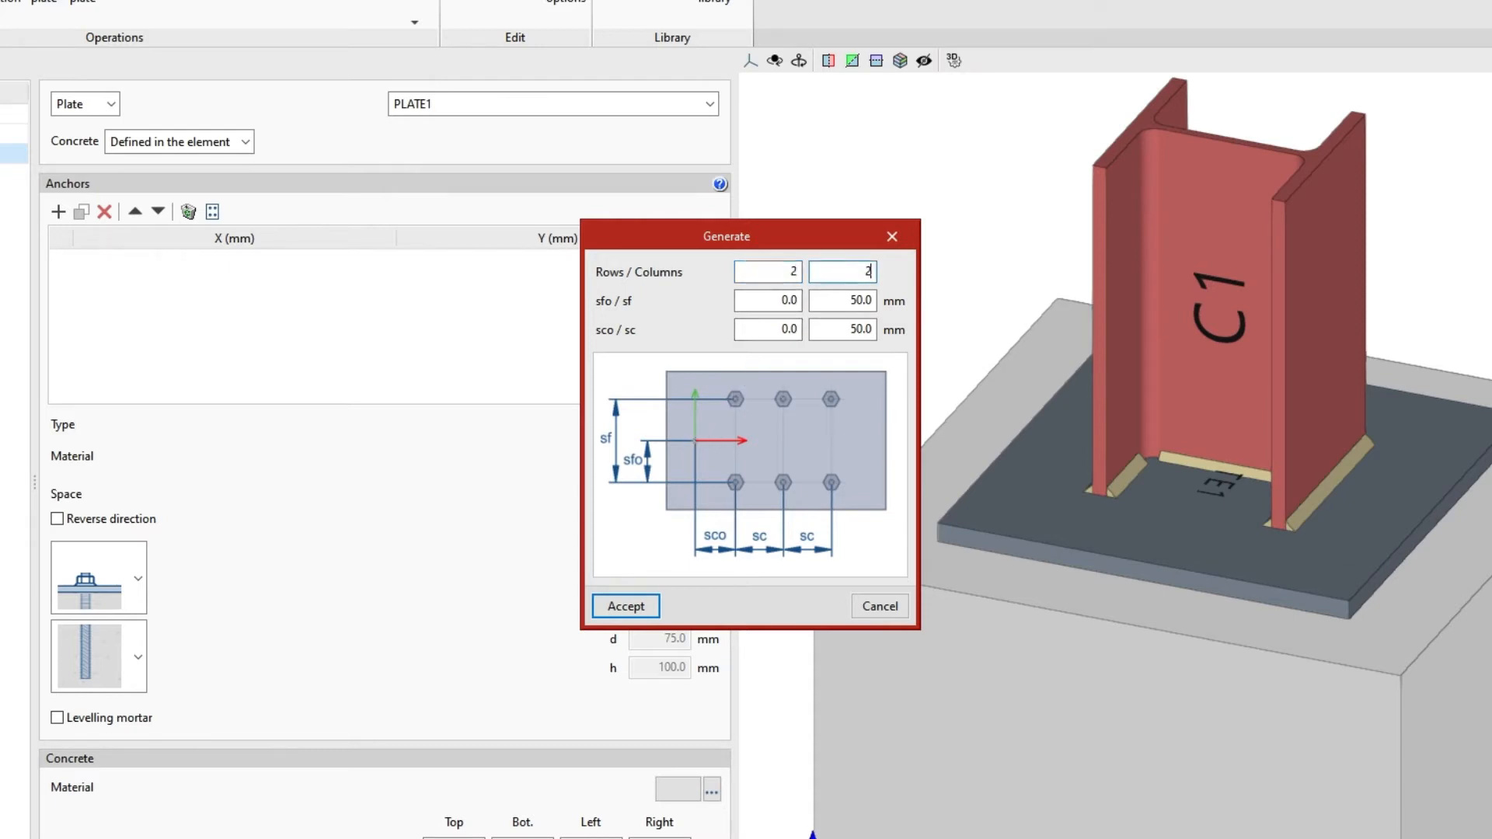
key(Tab)
text(-150)
key(Tab)
text(300)
key(Tab)
text(-1)
key(Tab)
text(300)
key(Tab)
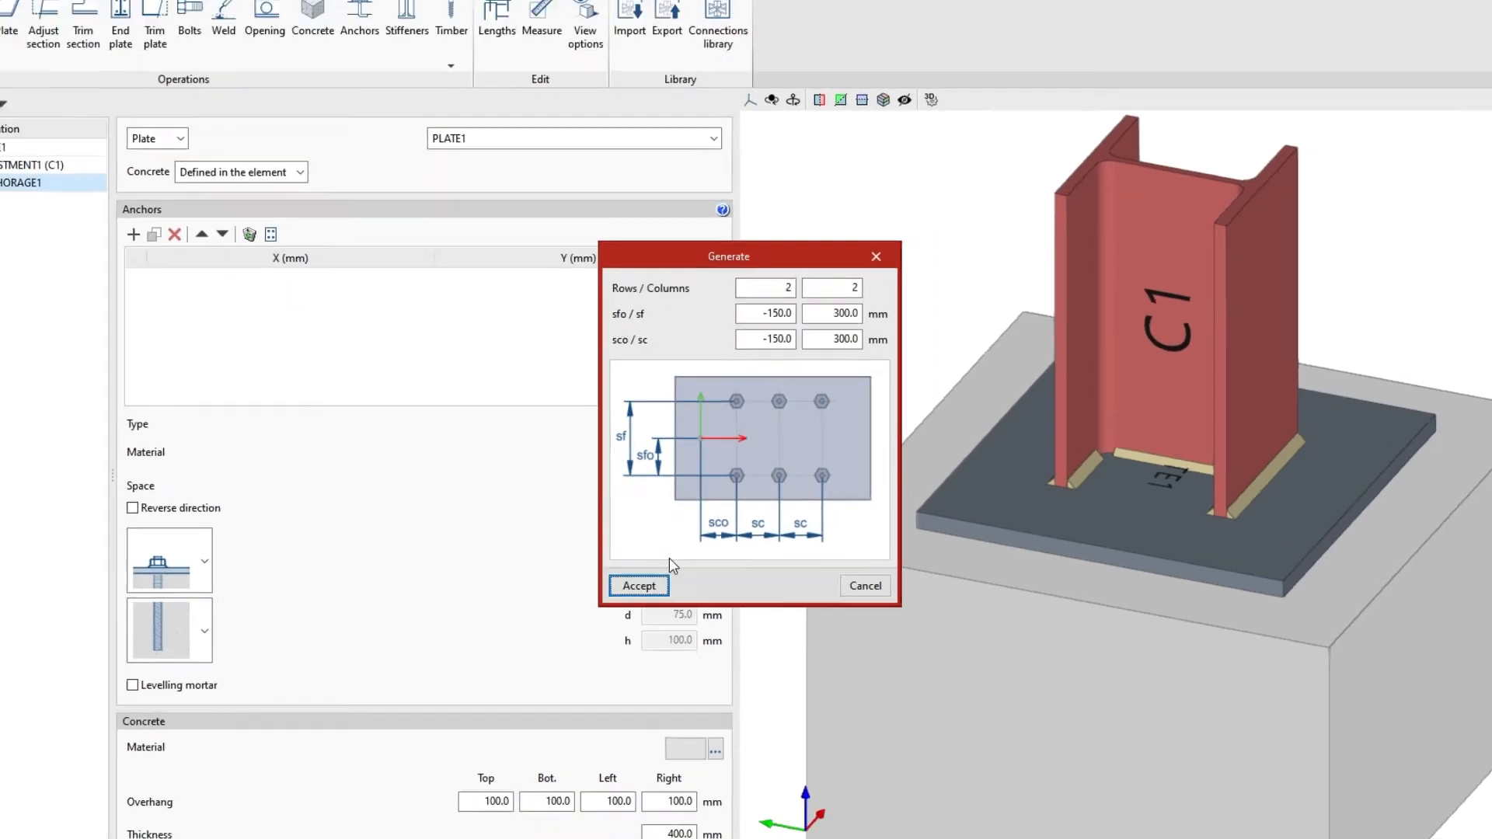
click(638, 585)
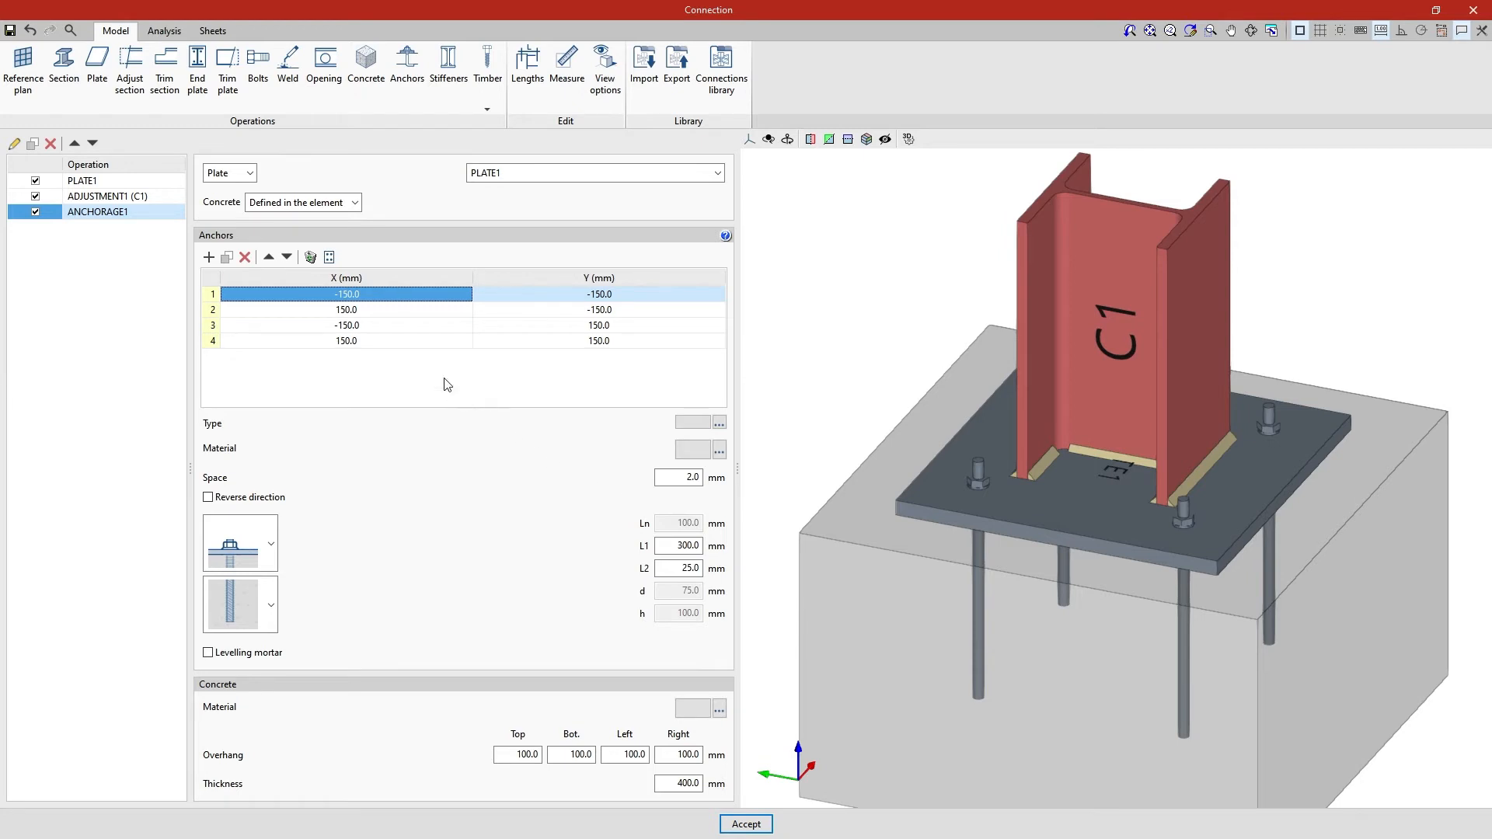
double_click(383, 301)
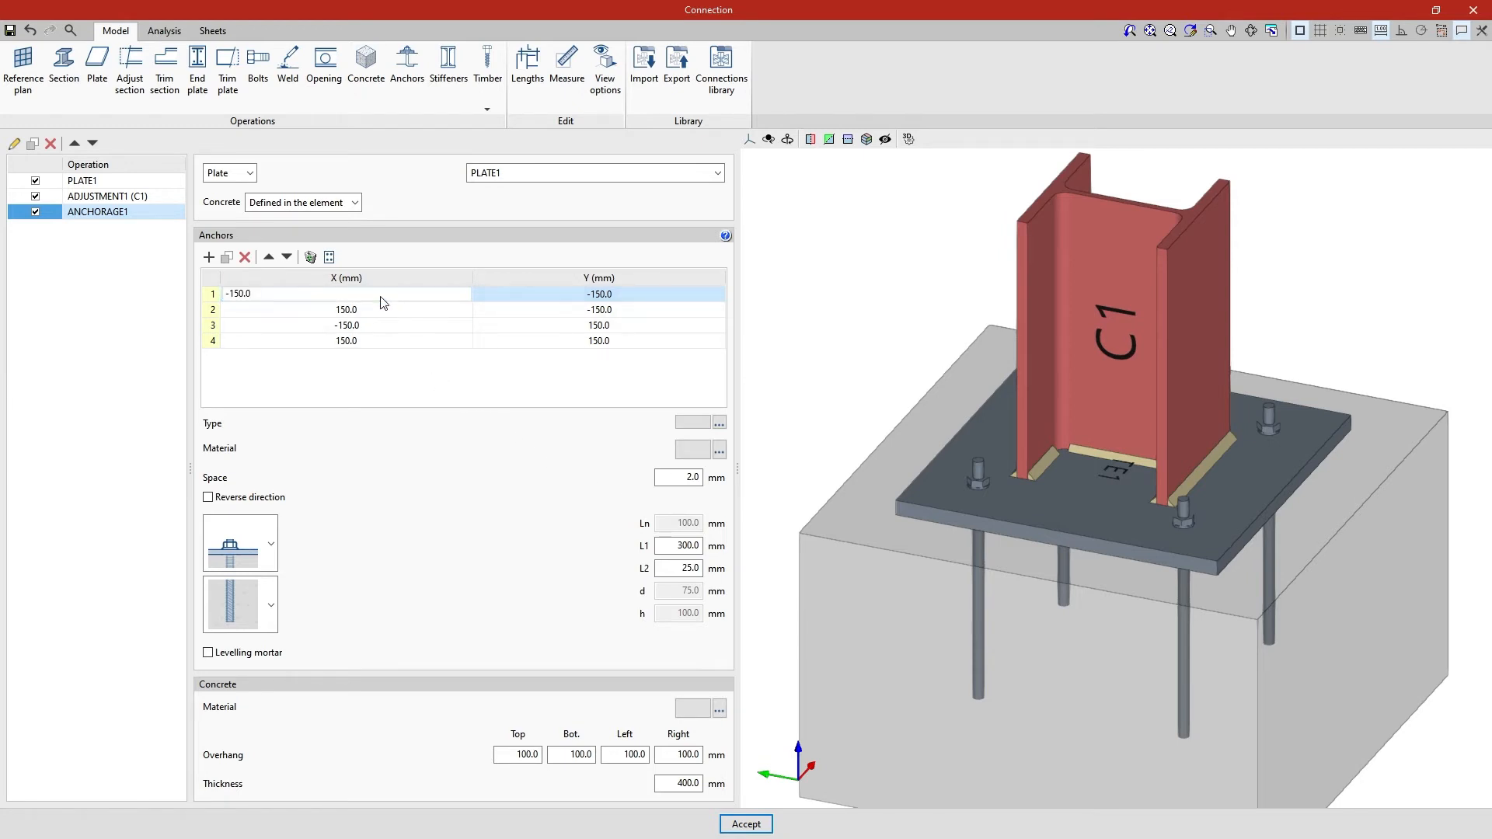
key(Tab)
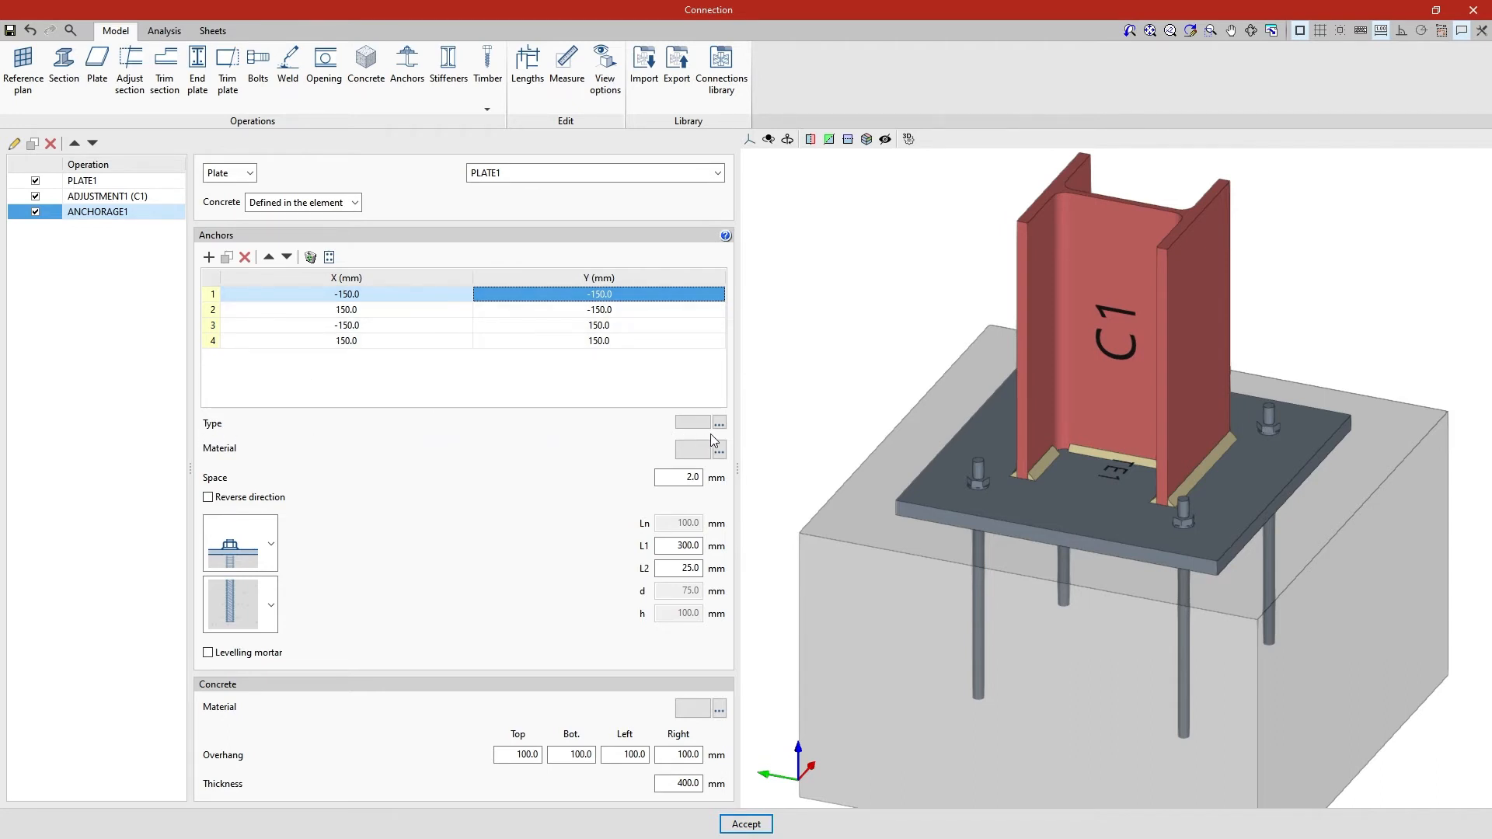
- Set the anchor type to series DIN 976 with diameter 18 and review its bolt, nut and washer properties
click(718, 424)
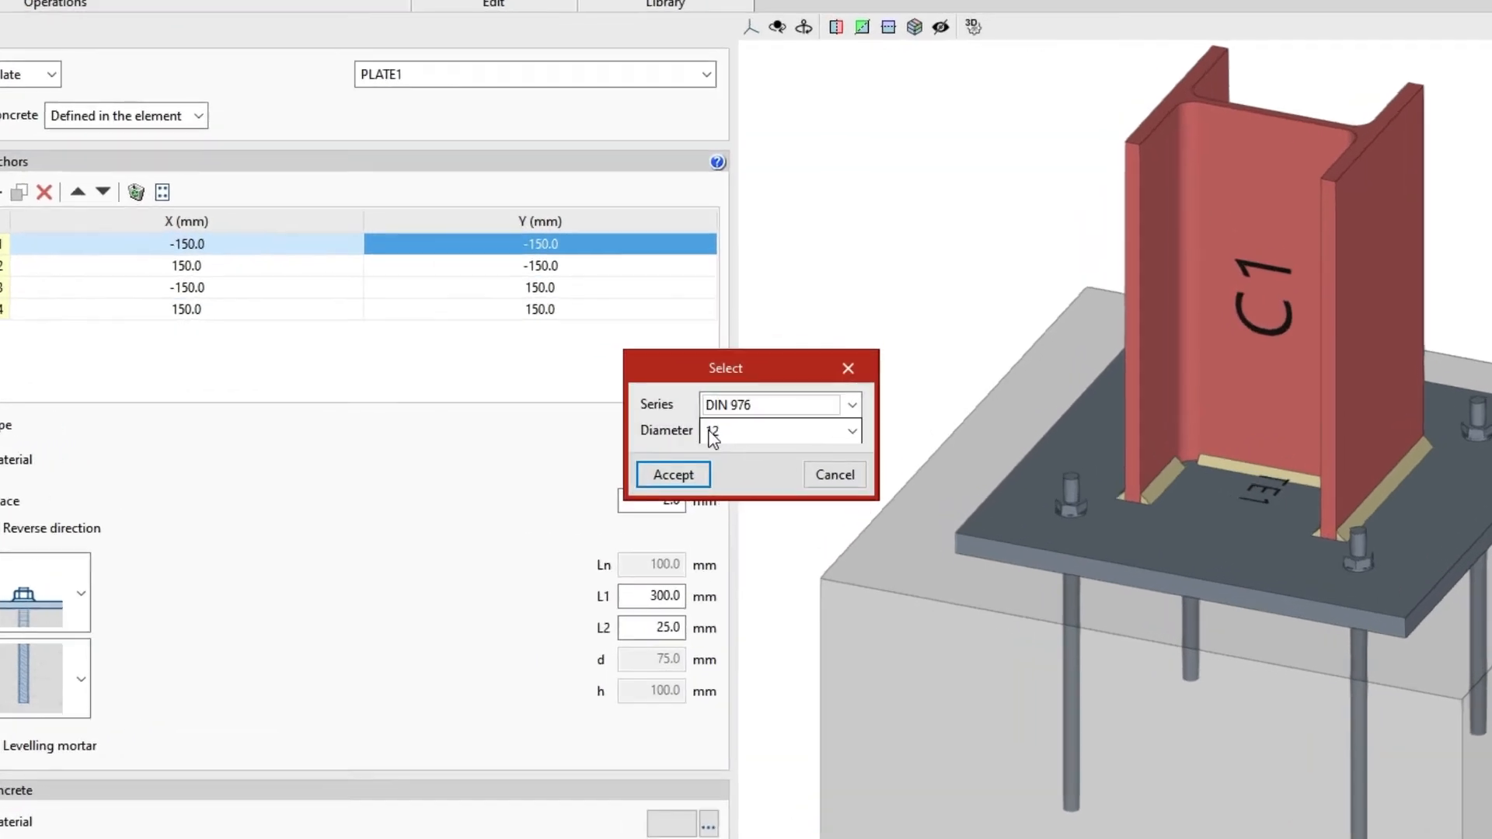
click(834, 436)
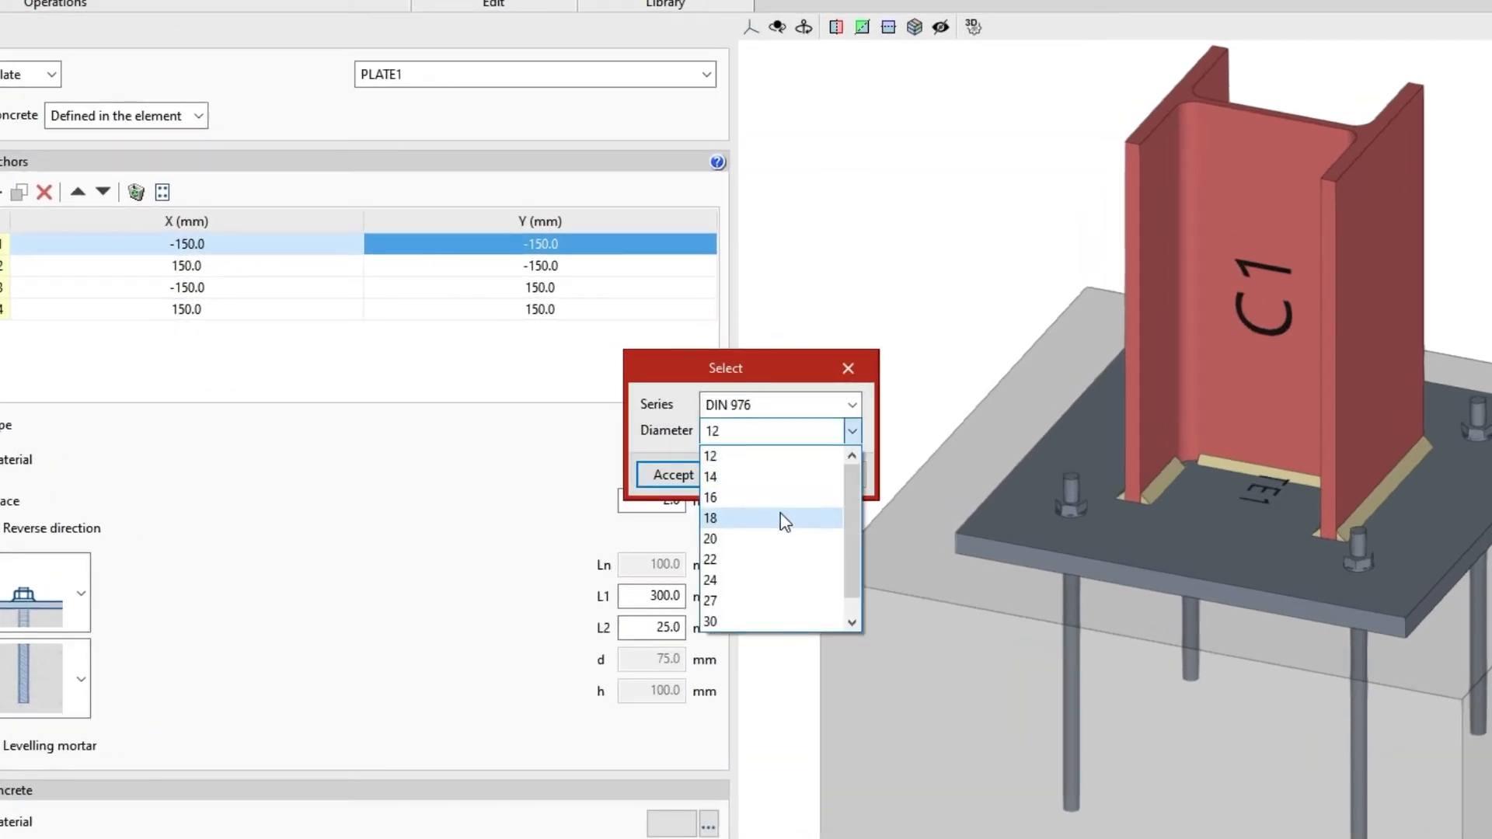
click(780, 517)
click(693, 477)
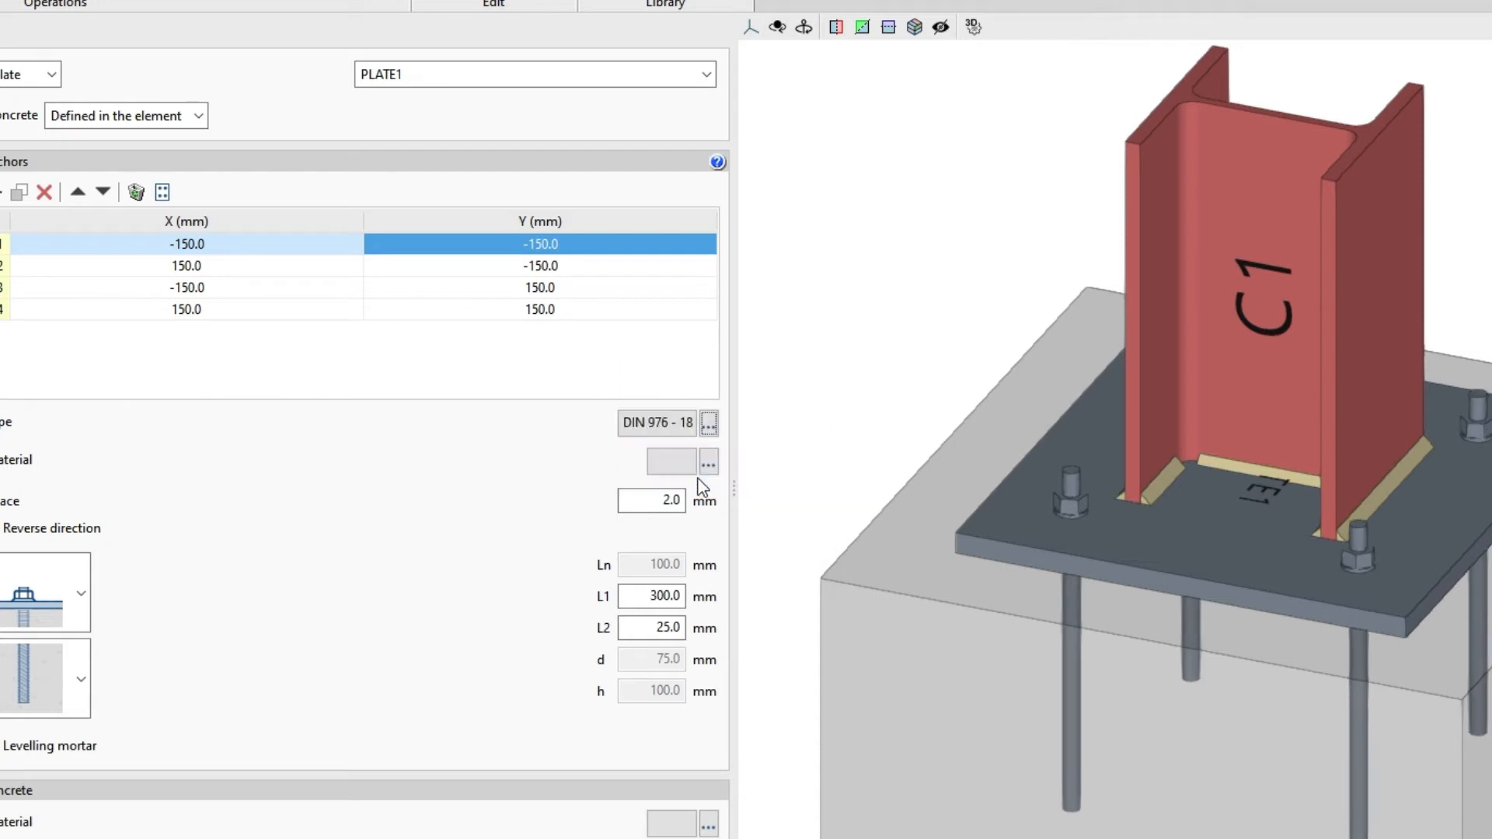
double_click(664, 428)
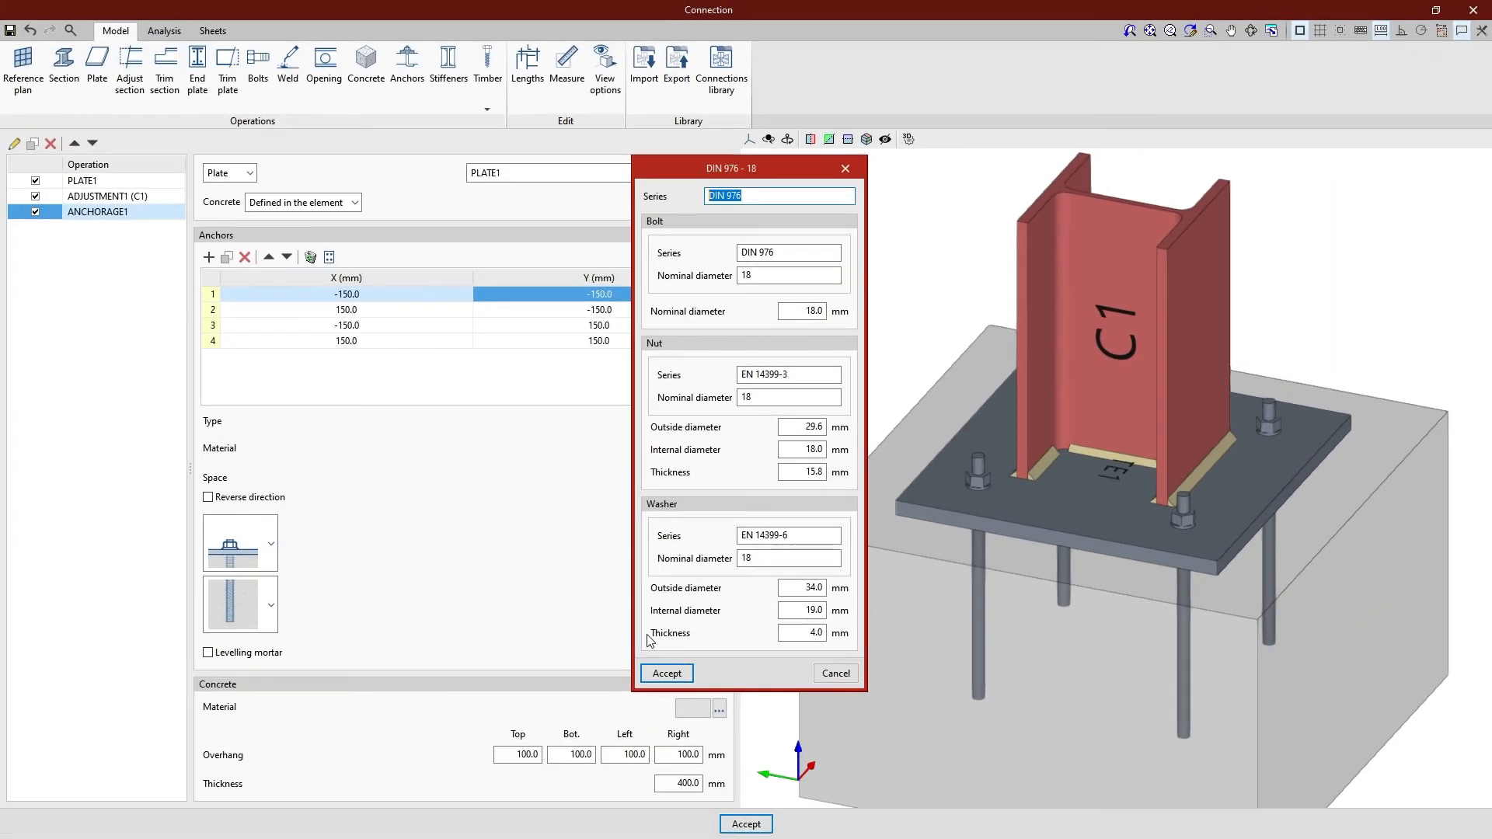
click(666, 674)
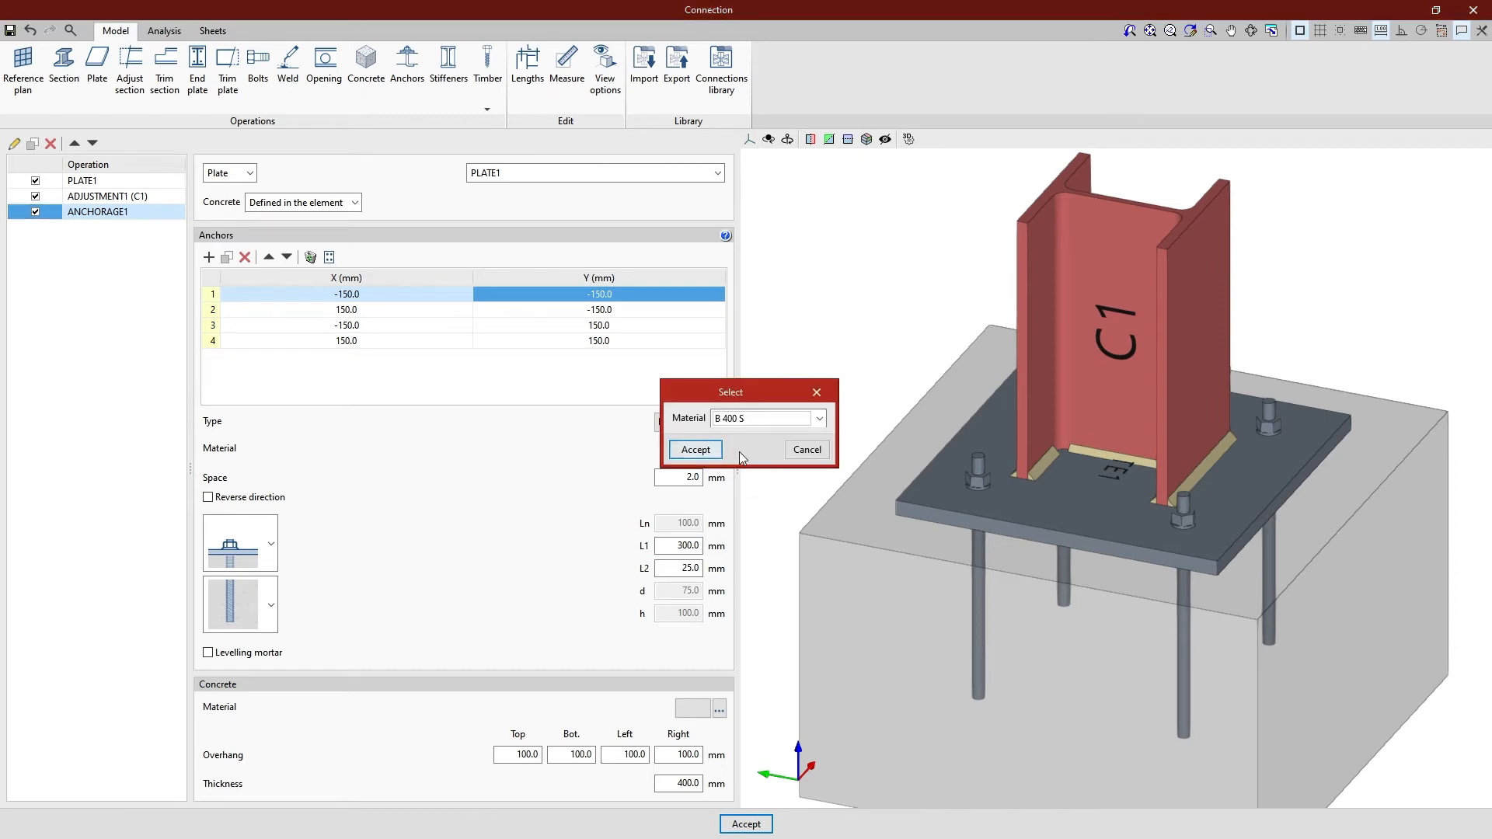
- Set the anchor material to 10.9 and review its strength, nut and washer properties
click(818, 421)
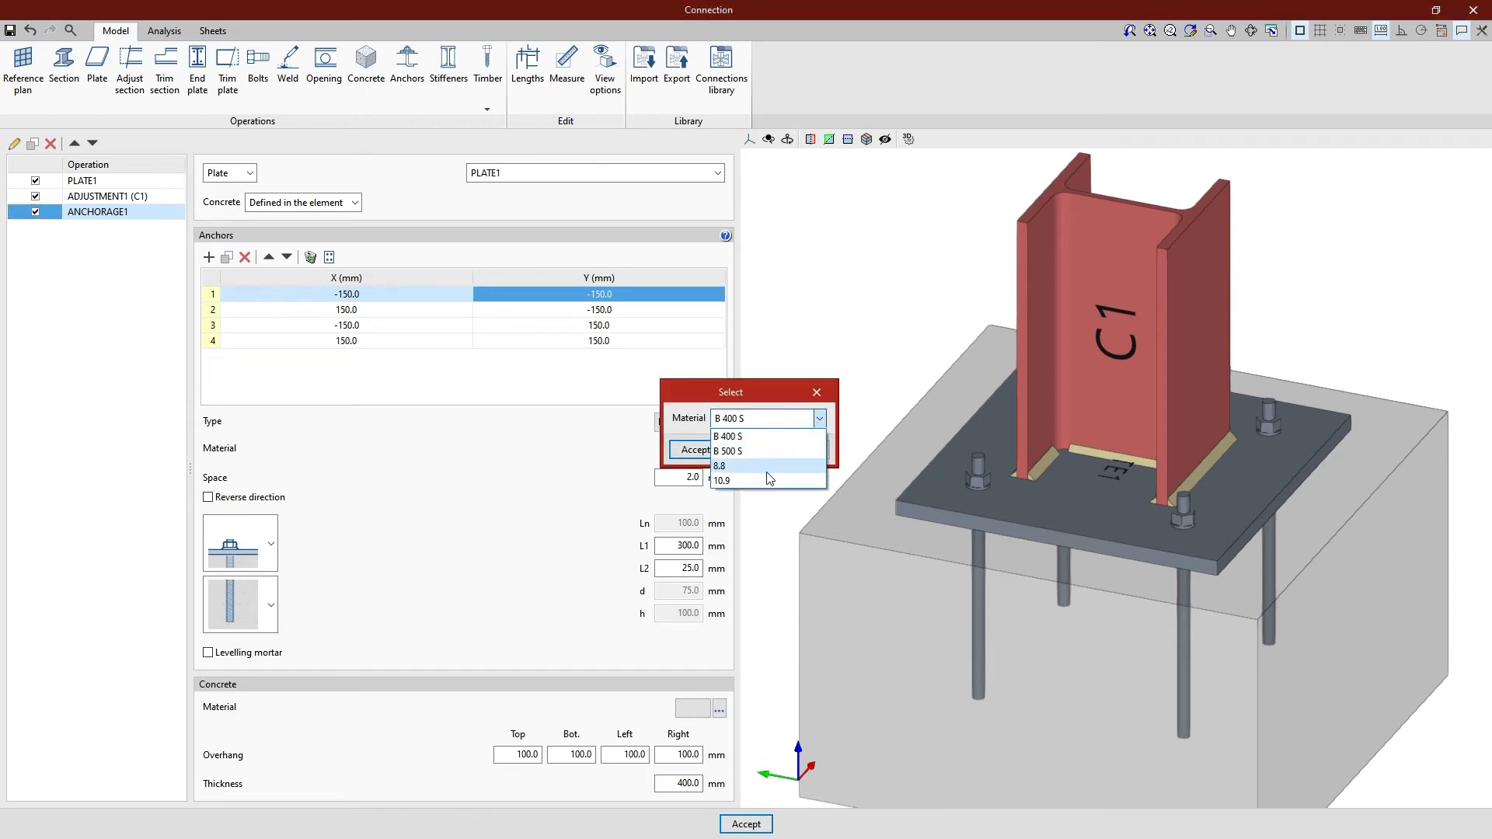
click(757, 480)
click(693, 449)
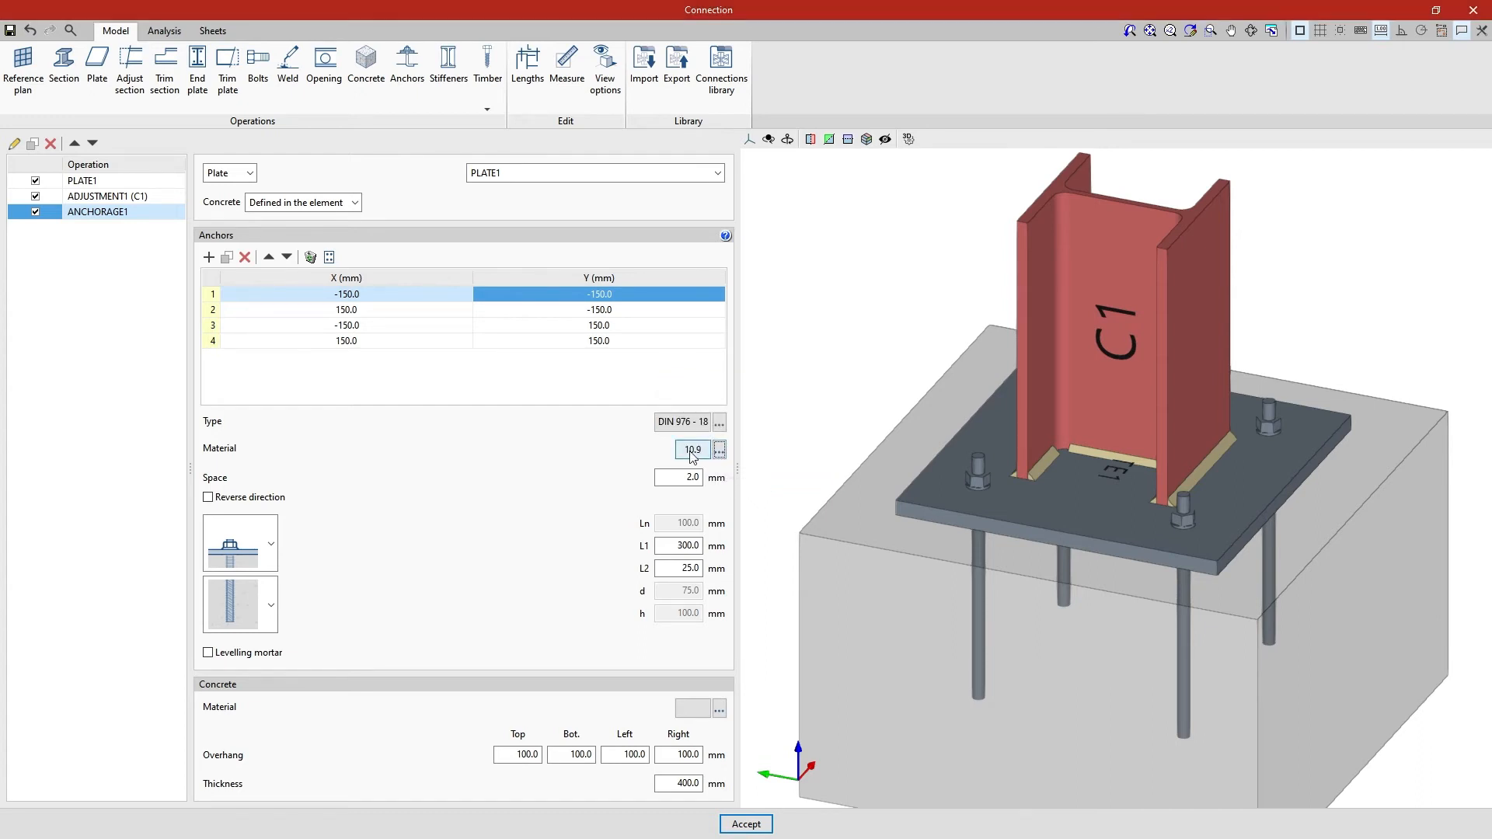
double_click(695, 455)
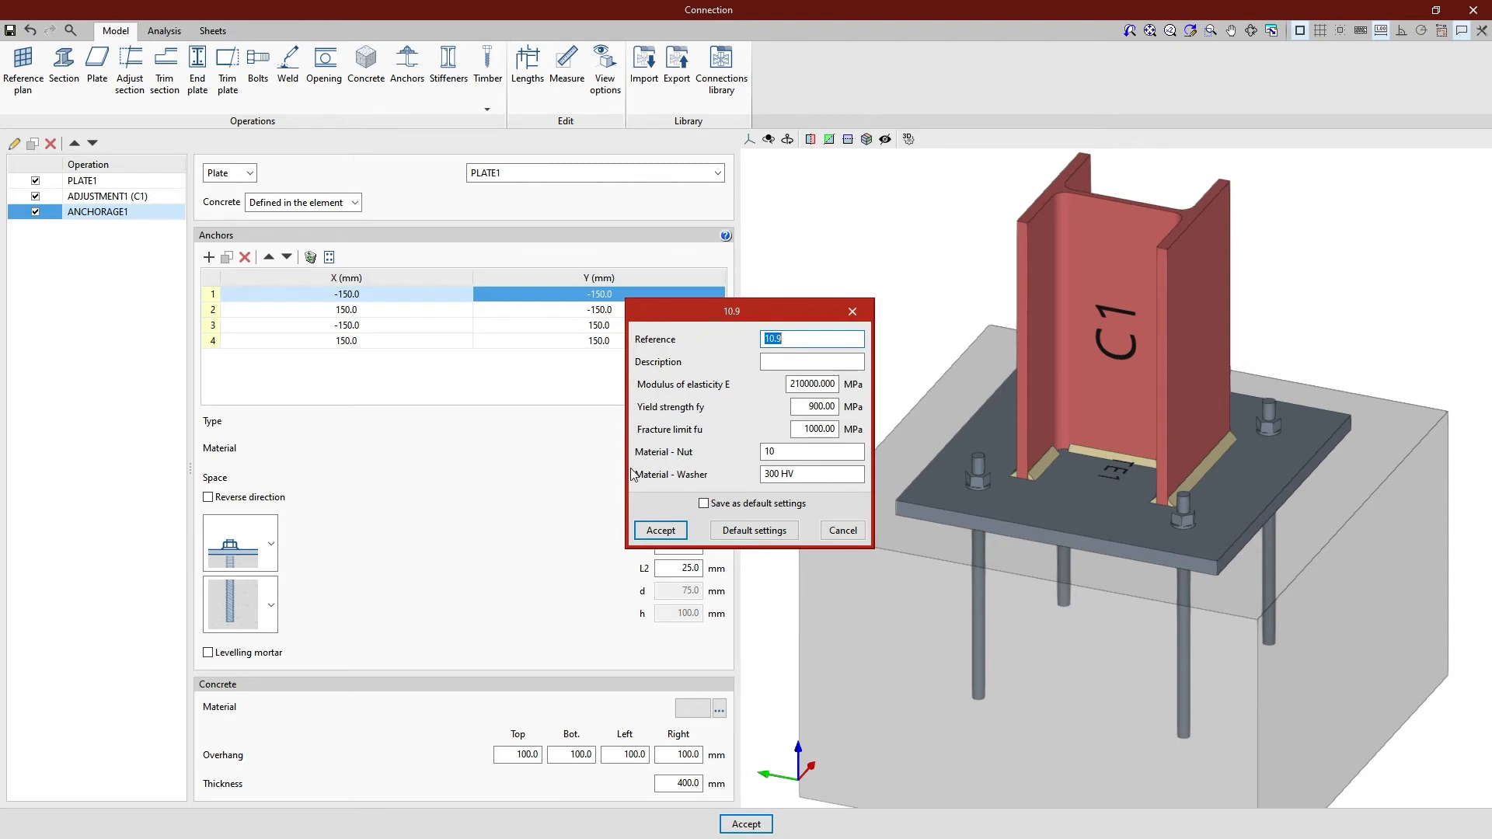
click(684, 532)
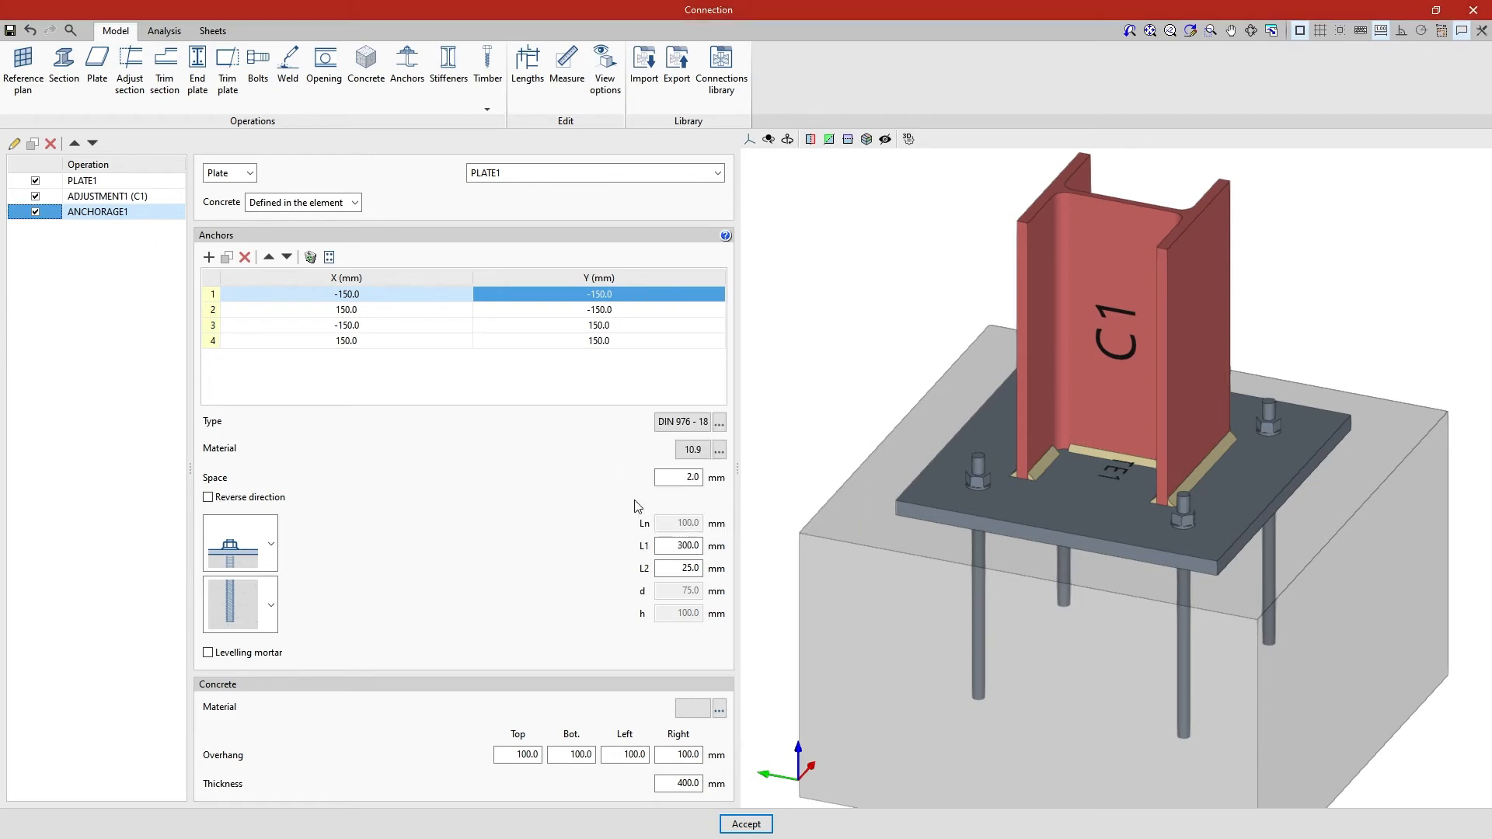
- Try reversing the anchors' direction and restore the original direction
click(676, 477)
click(210, 501)
click(209, 499)
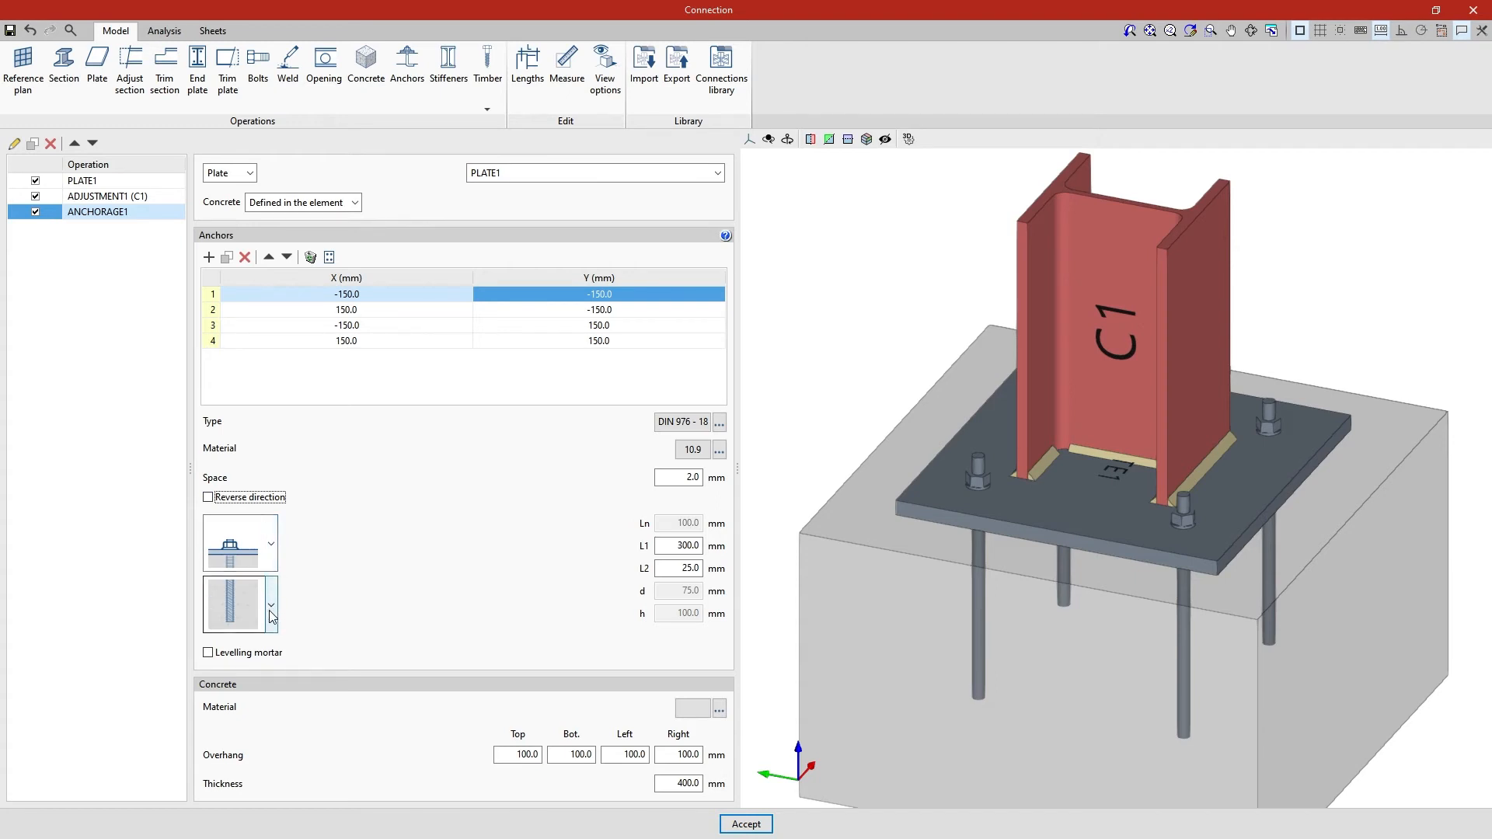
- Try the nutless, raised double-nut and triple-nut plate fixings for the anchors, and return to the single top nut with the plate on the concrete
click(272, 544)
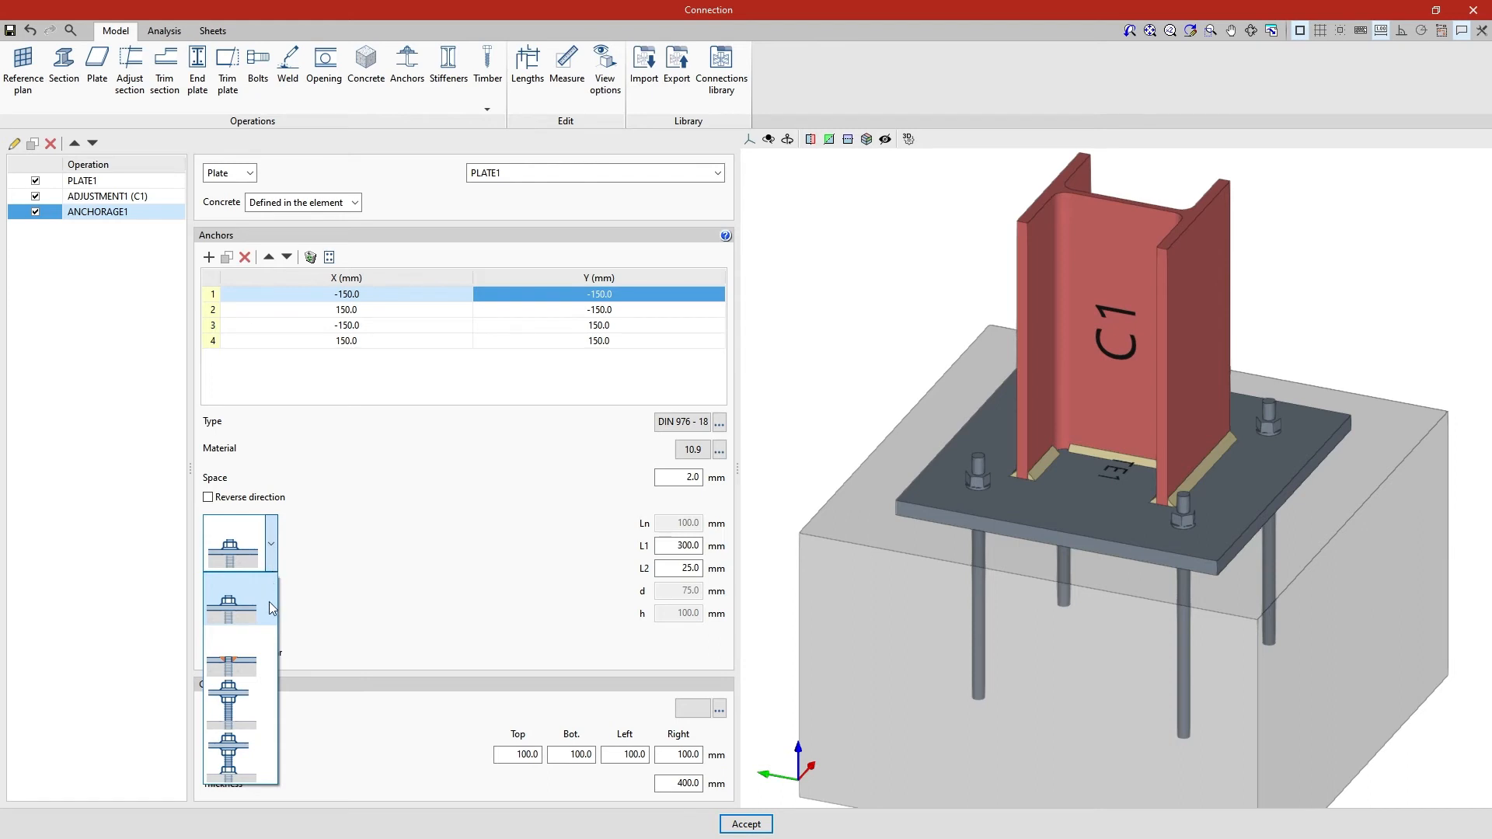
click(269, 646)
click(271, 544)
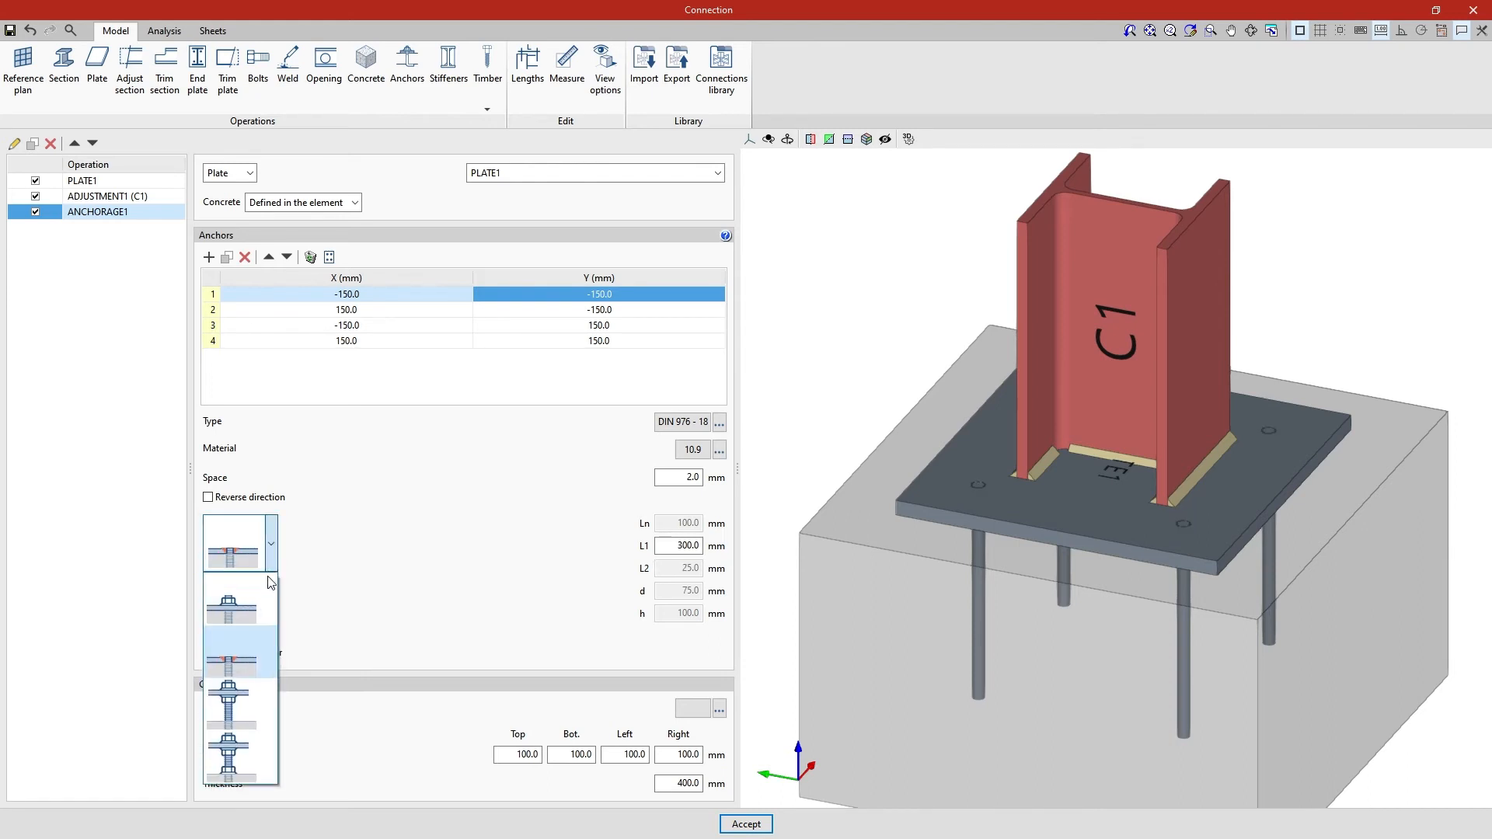
click(260, 696)
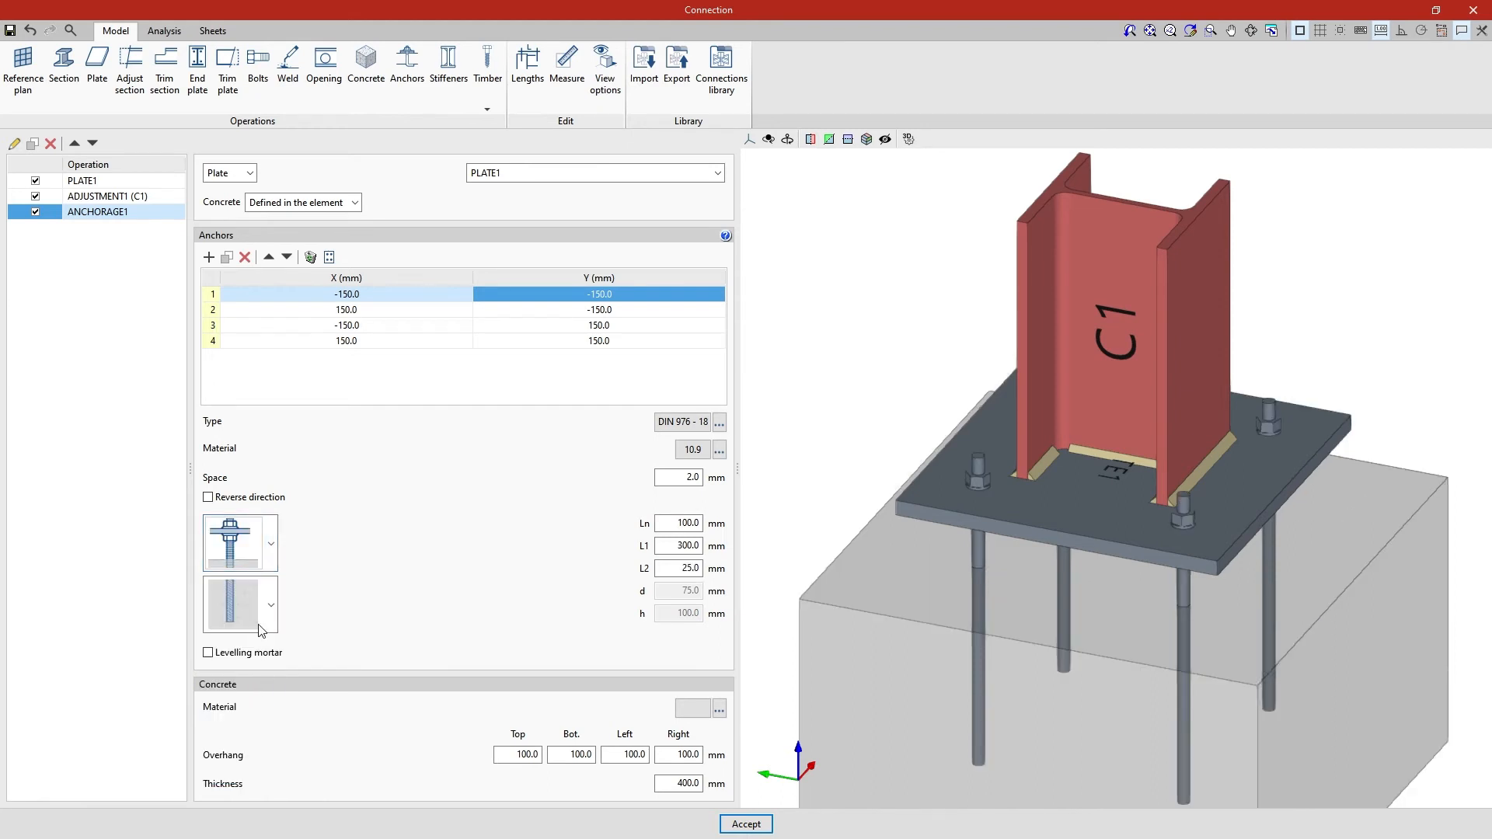
click(271, 550)
click(260, 756)
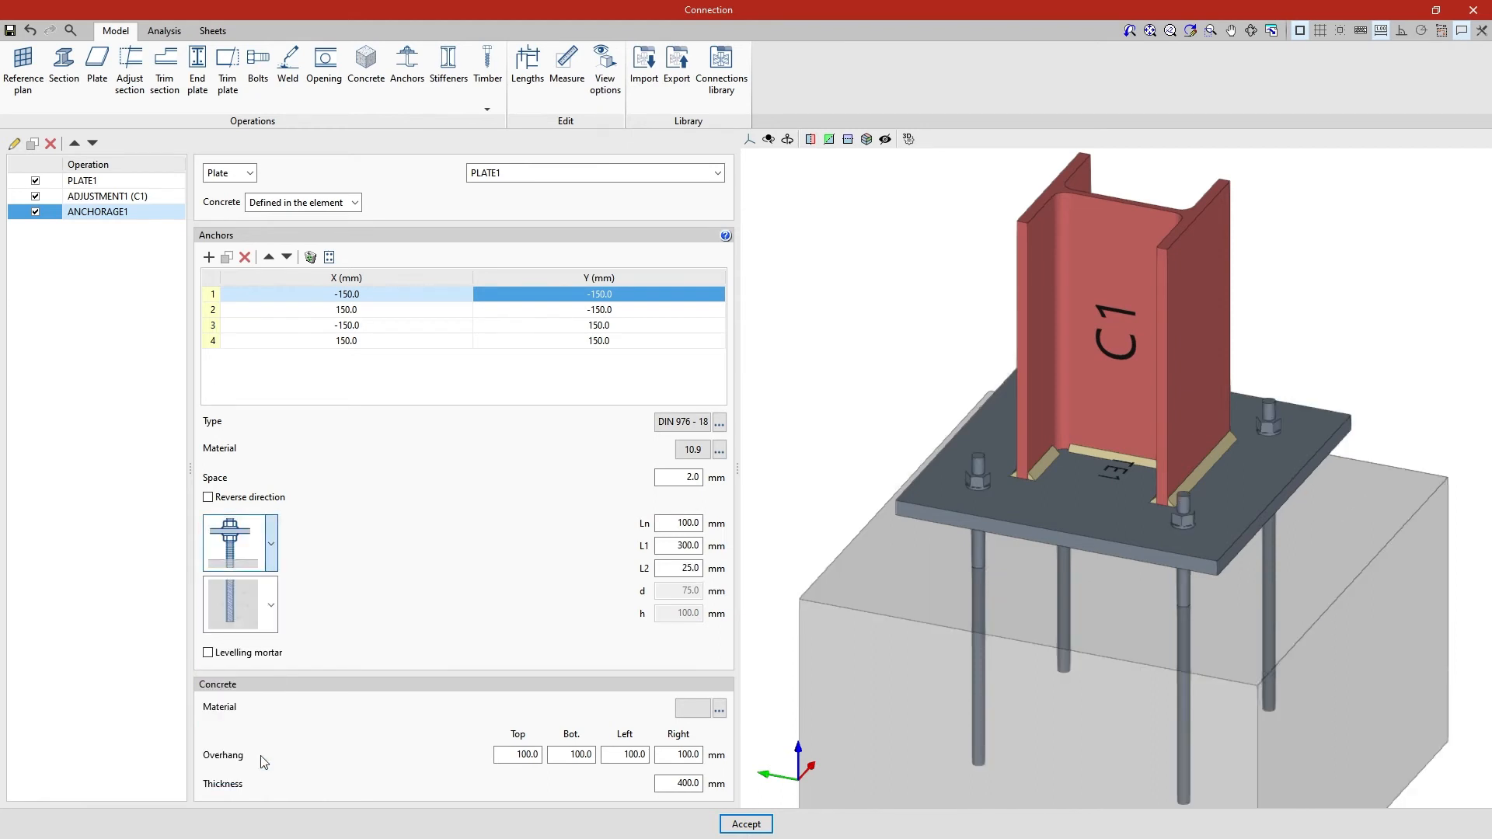
shift+middle_drag(777, 697, 793, 599)
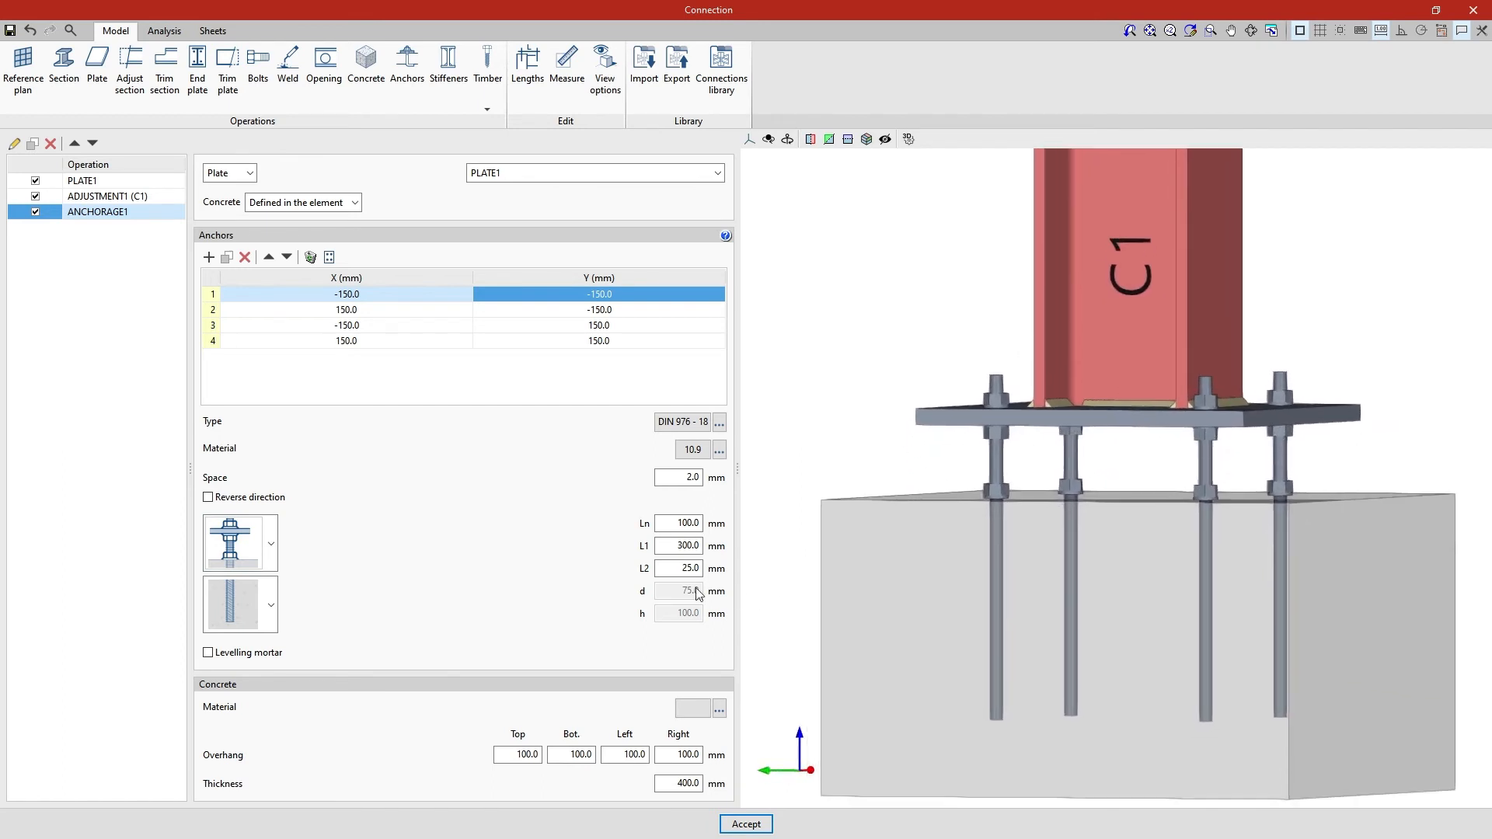
click(272, 542)
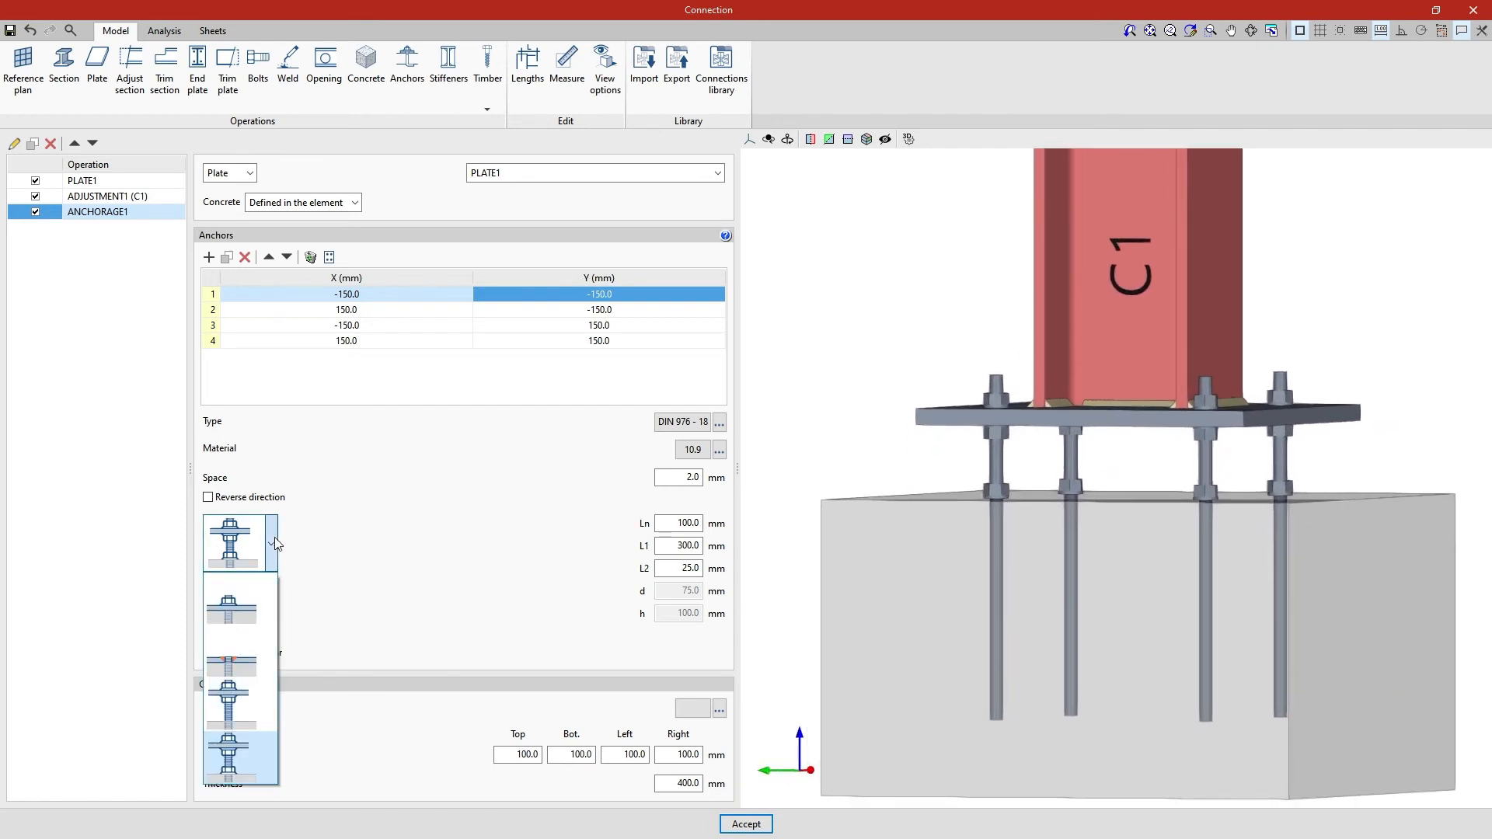
click(269, 610)
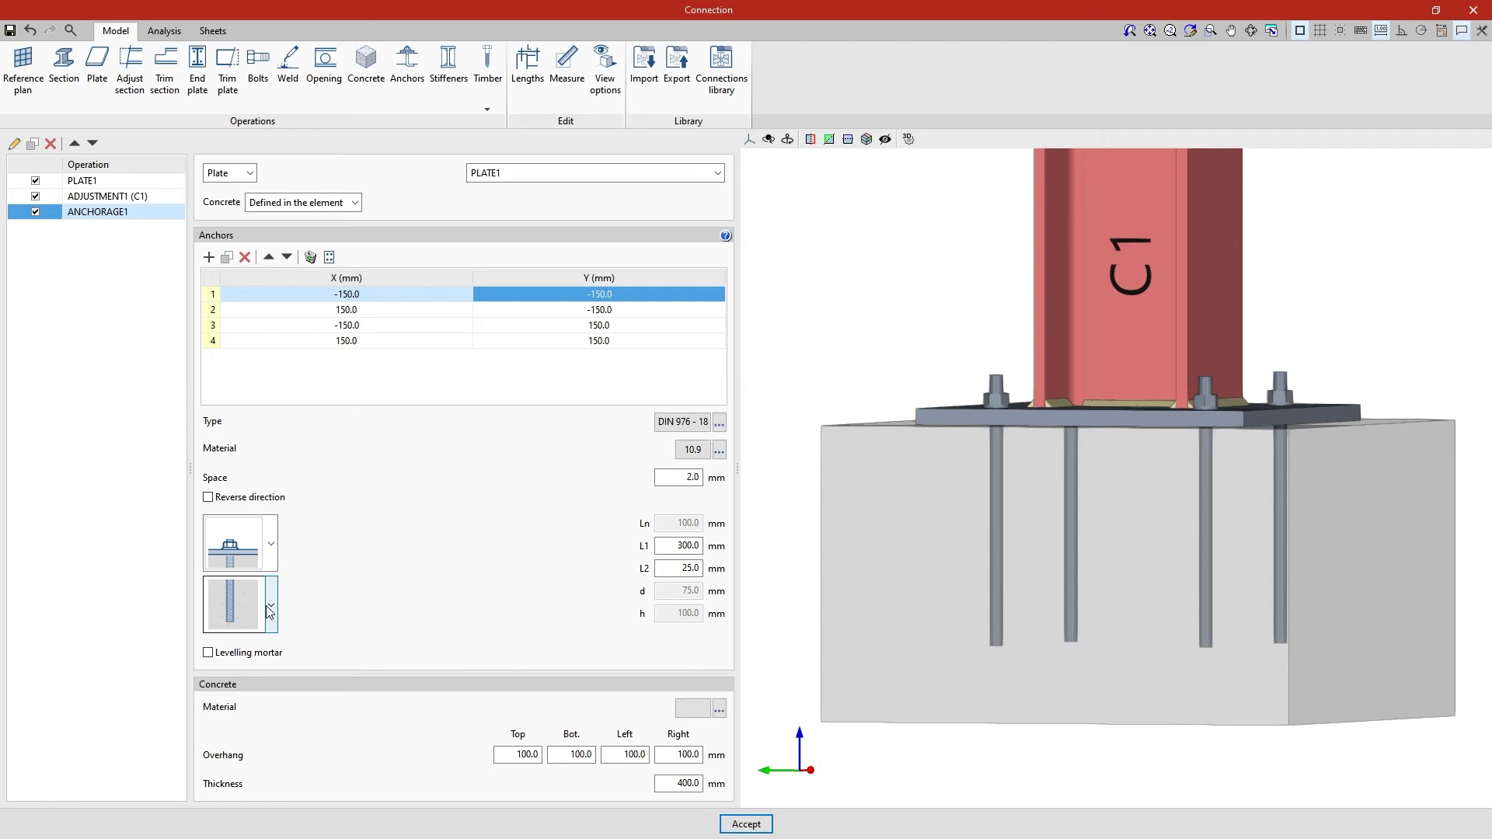
- Try anchor ends with a single nut, a double nut, an L-shaped bend and a U-shaped hook
click(273, 612)
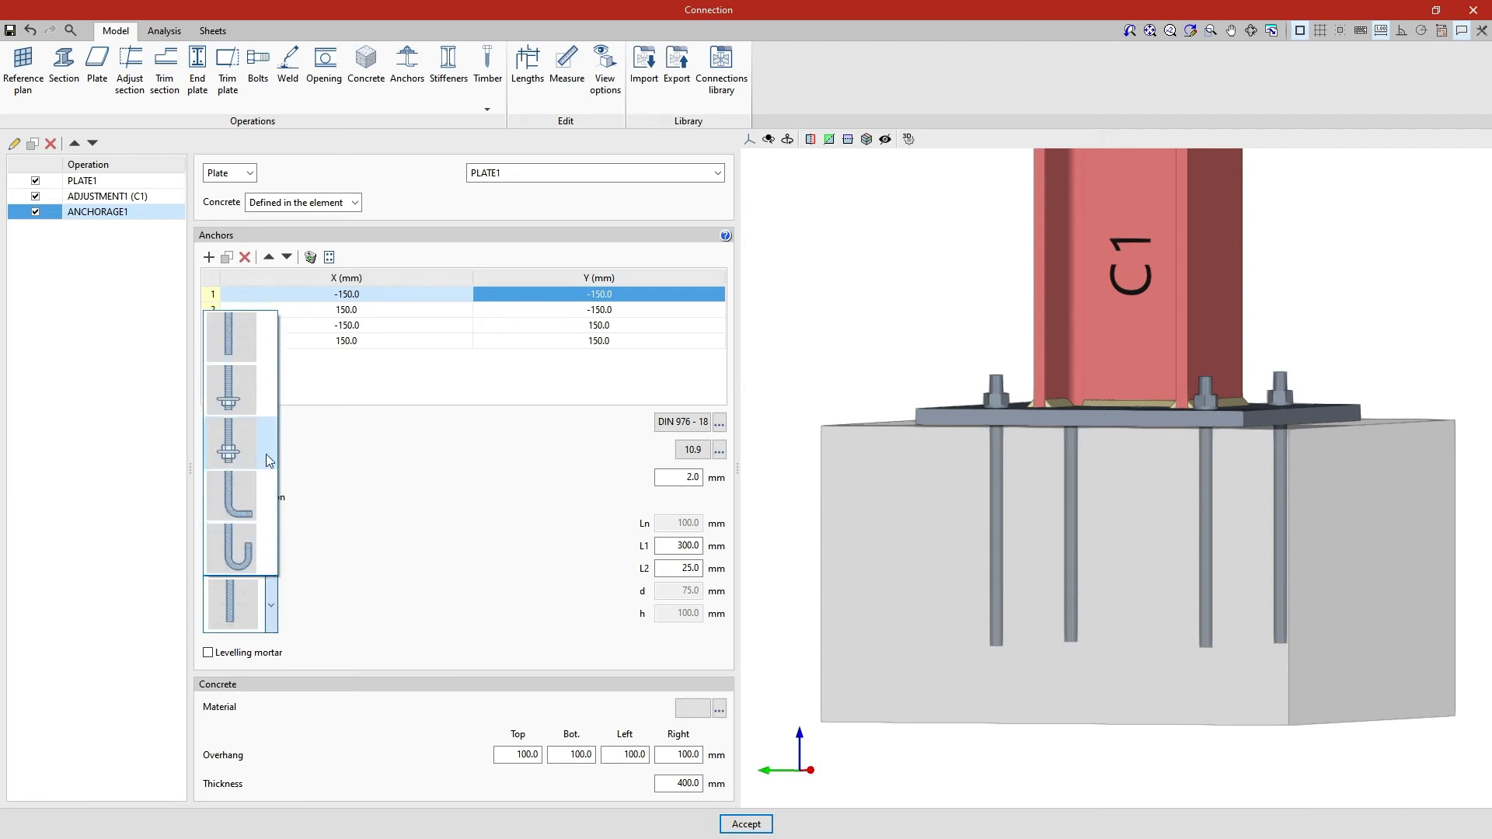
click(268, 386)
click(271, 605)
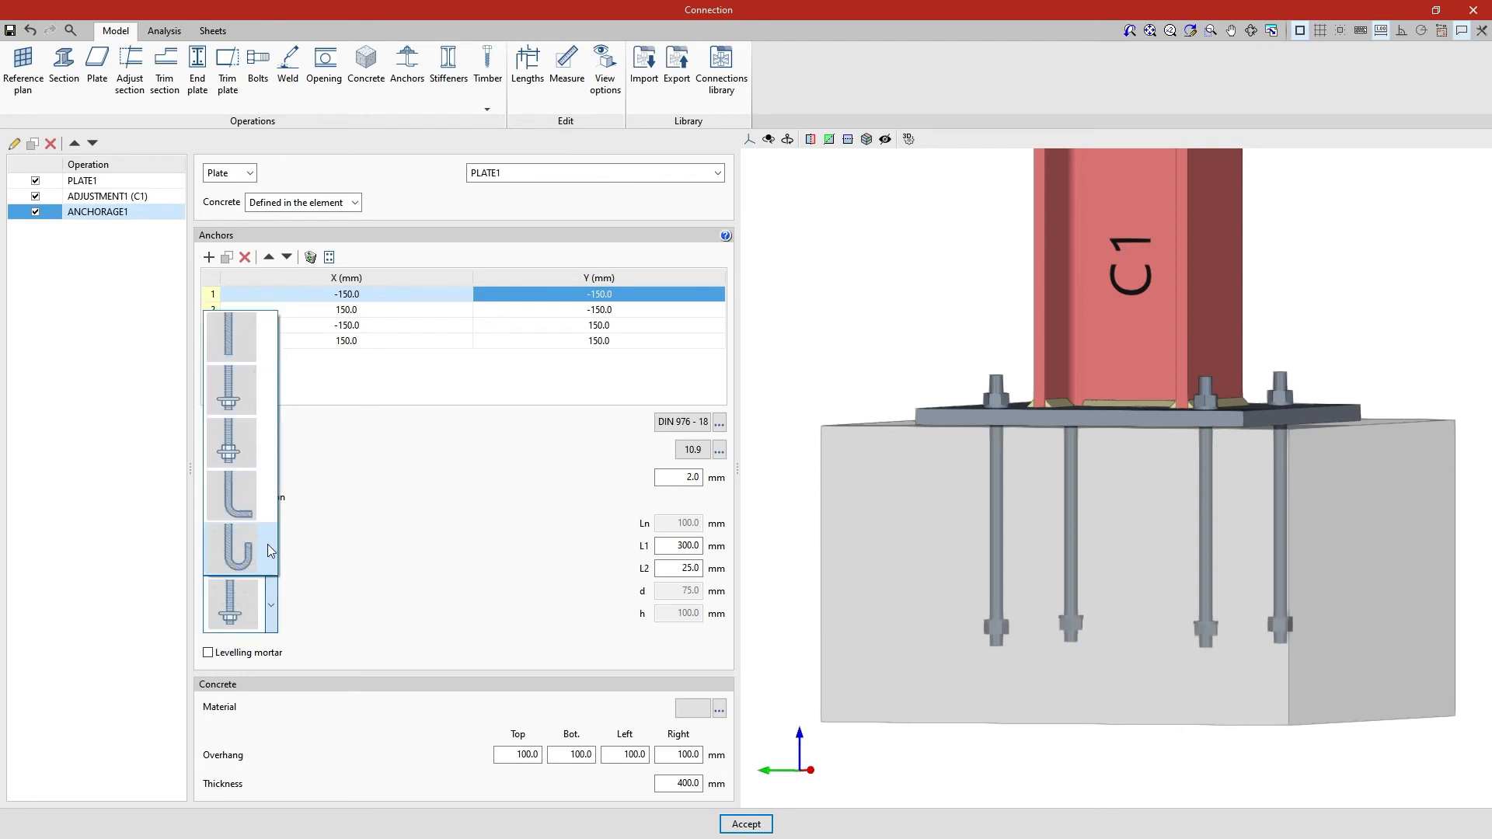
click(260, 450)
click(269, 604)
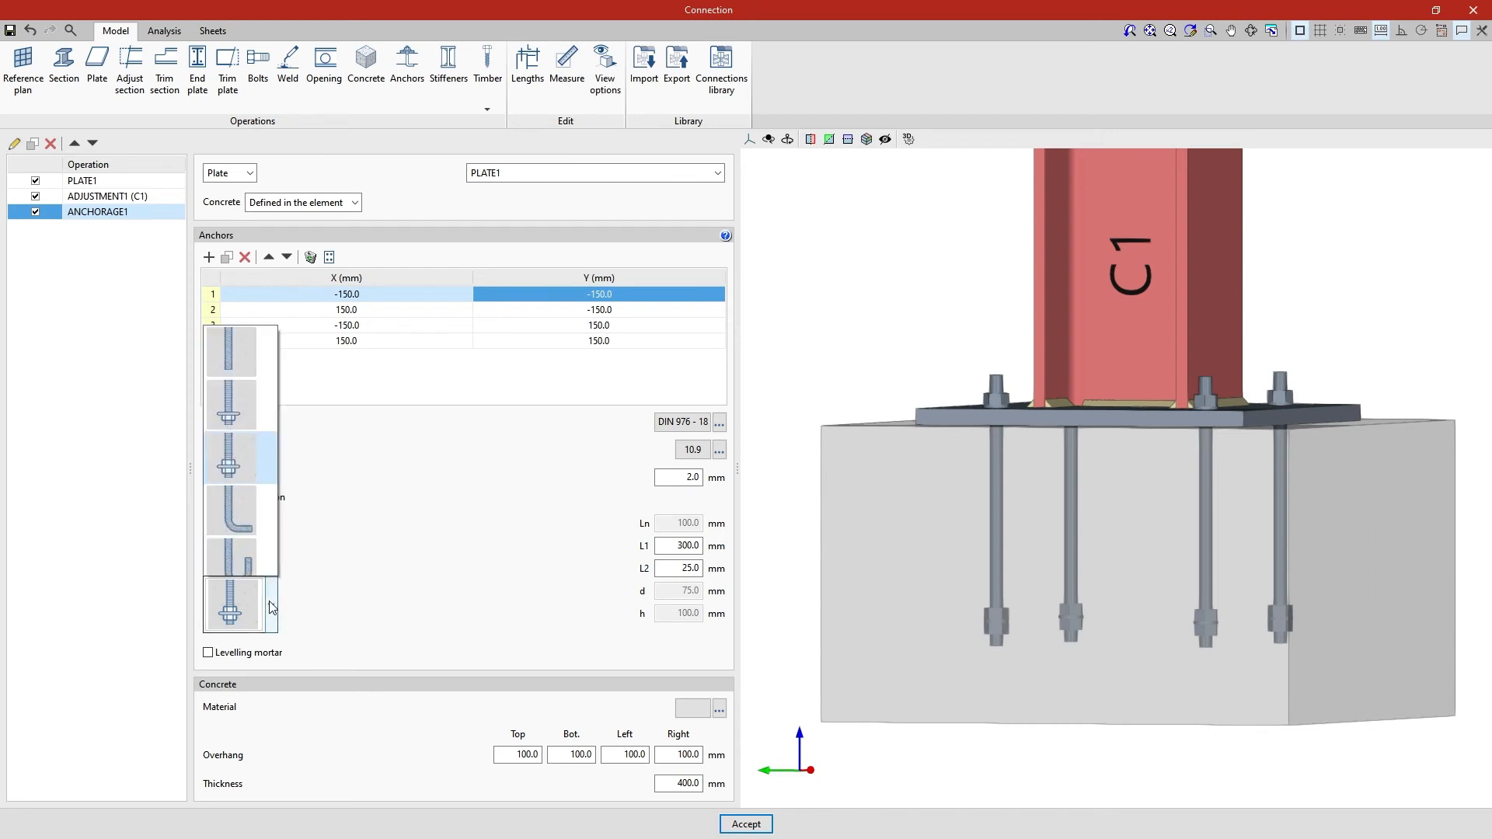
click(266, 511)
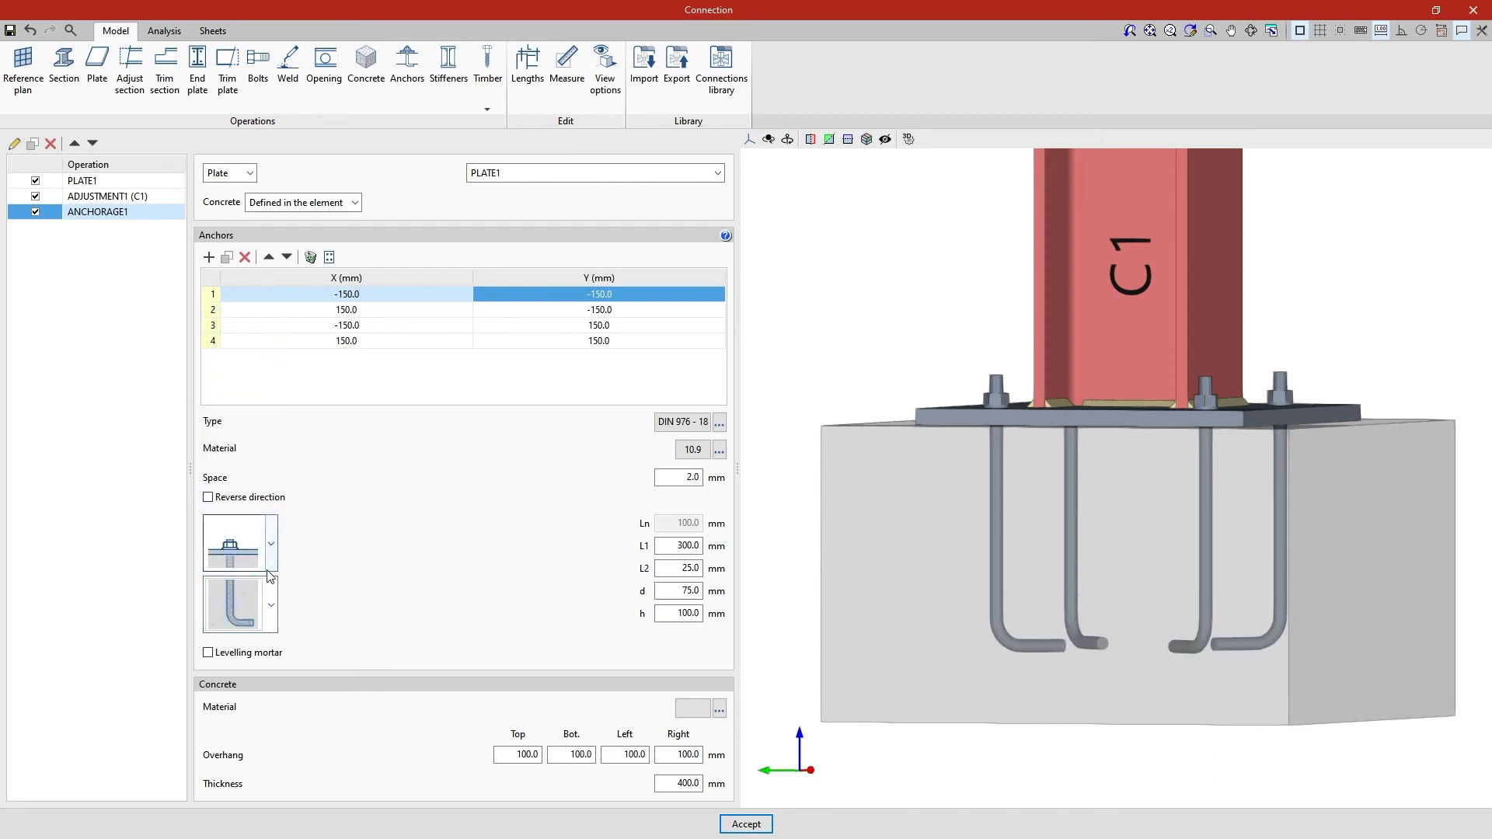
click(269, 604)
click(264, 558)
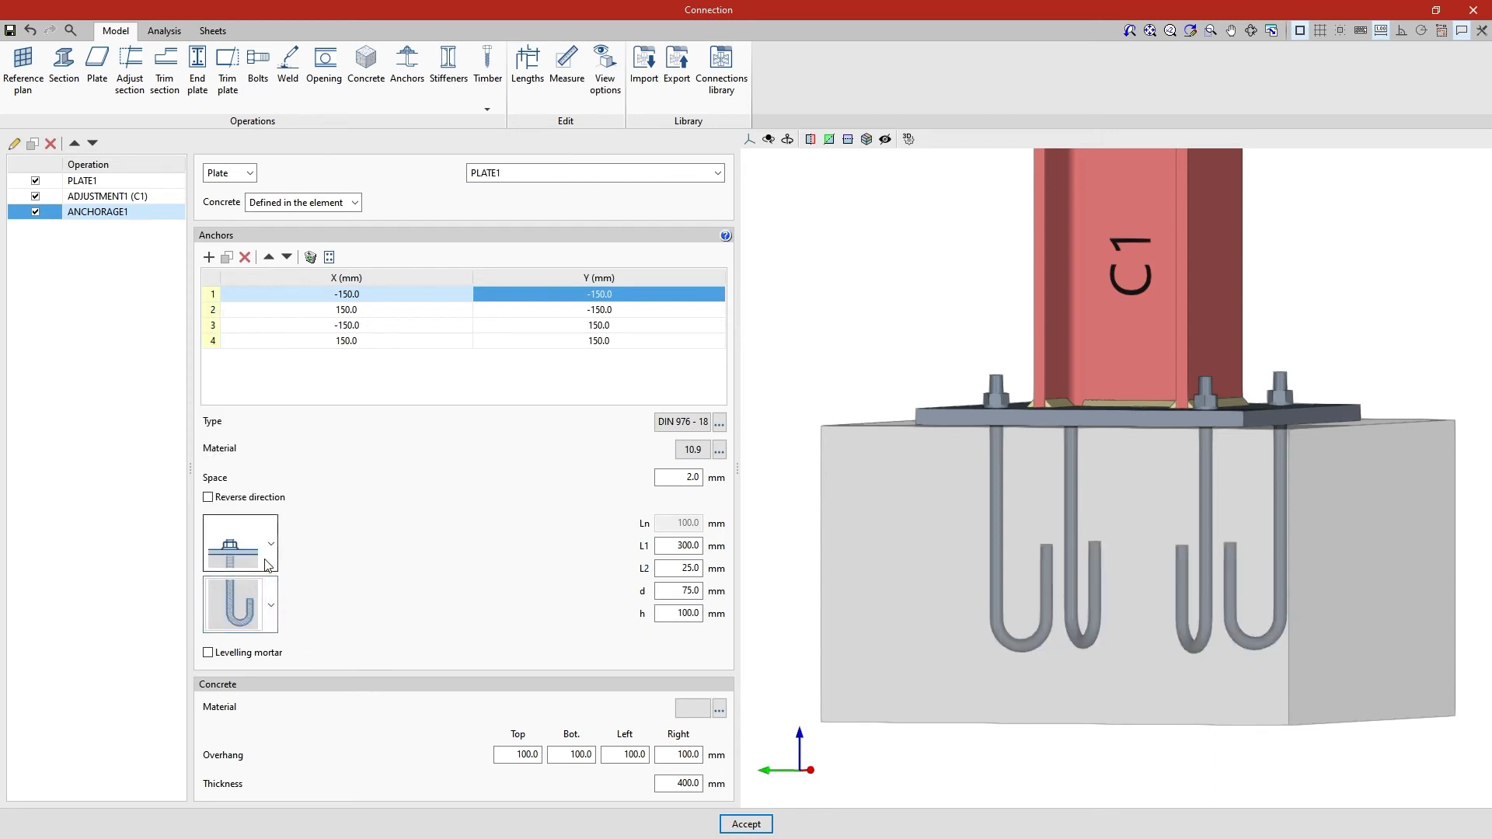
- Set the embedded end of the anchors to the L-shaped bend and inspect it in 3D
click(271, 606)
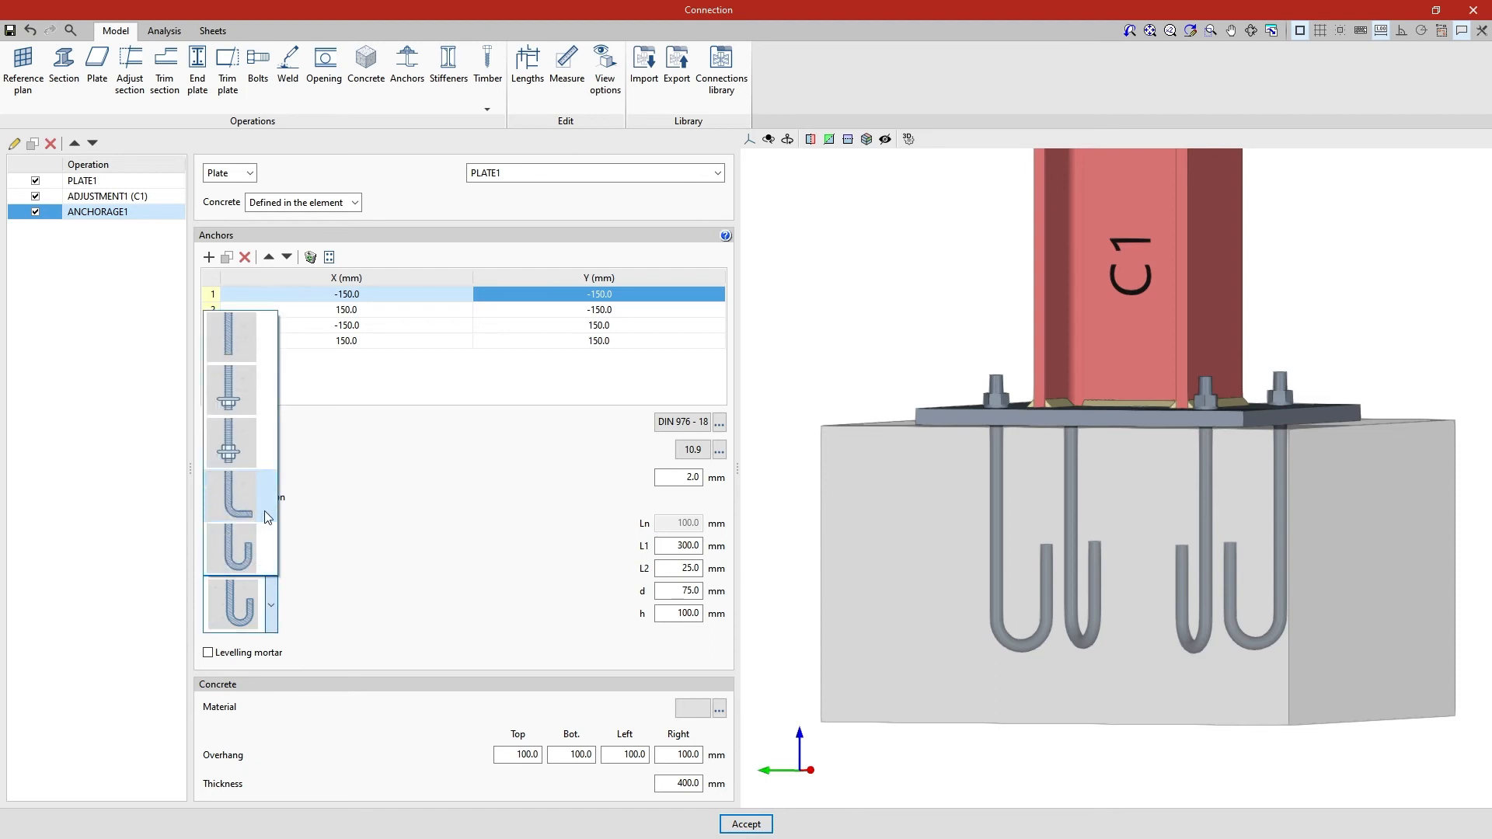
click(264, 511)
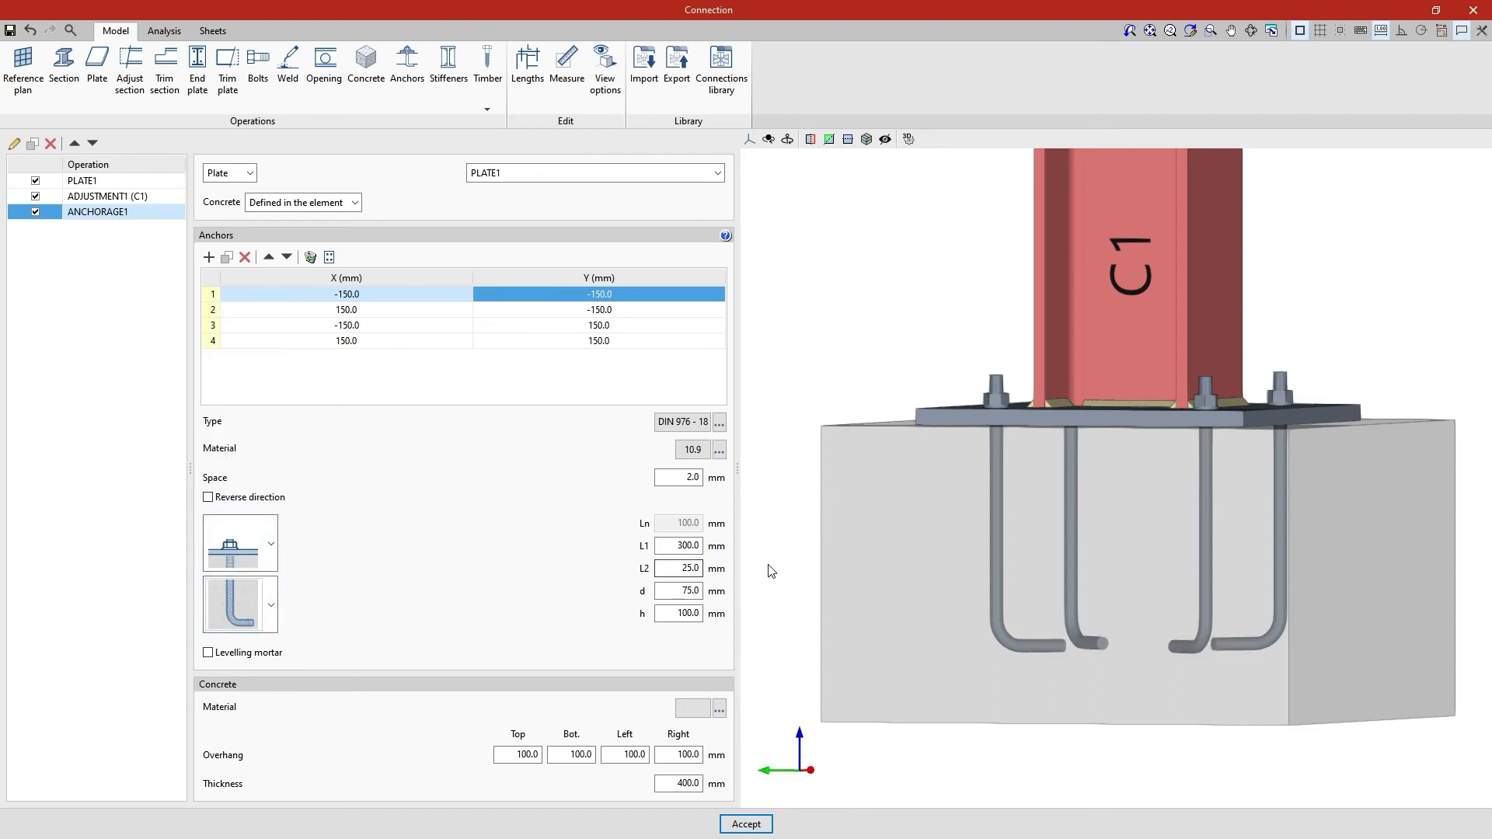
mouse_move(767, 568)
shift+middle_down()
mouse_move(808, 603)
mouse_move(847, 609)
shift+middle_up()
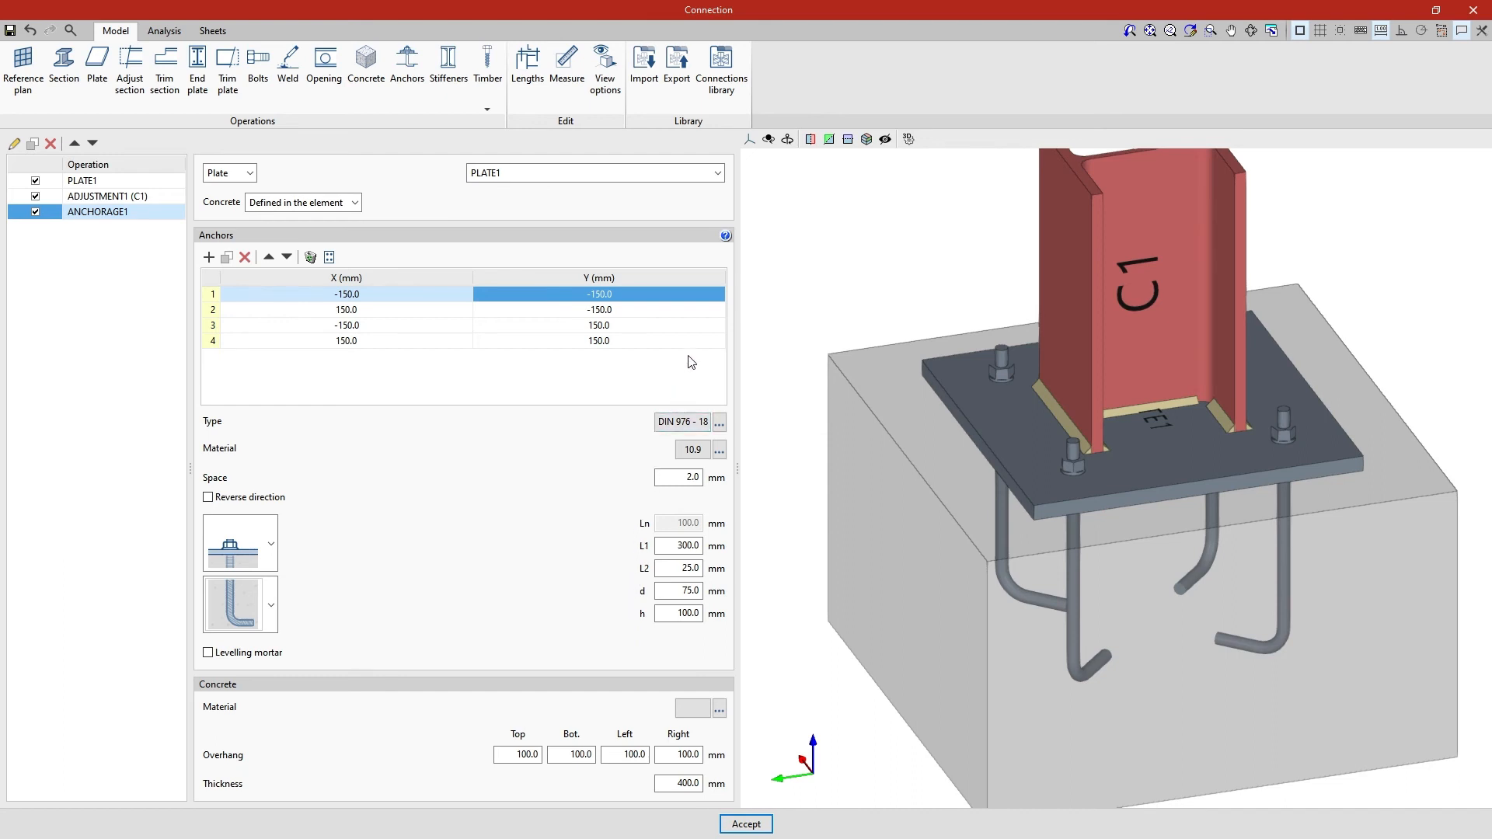
- Check the anchor dimension diagram and set the anchors' embedded length L1 to 400 mm
click(724, 236)
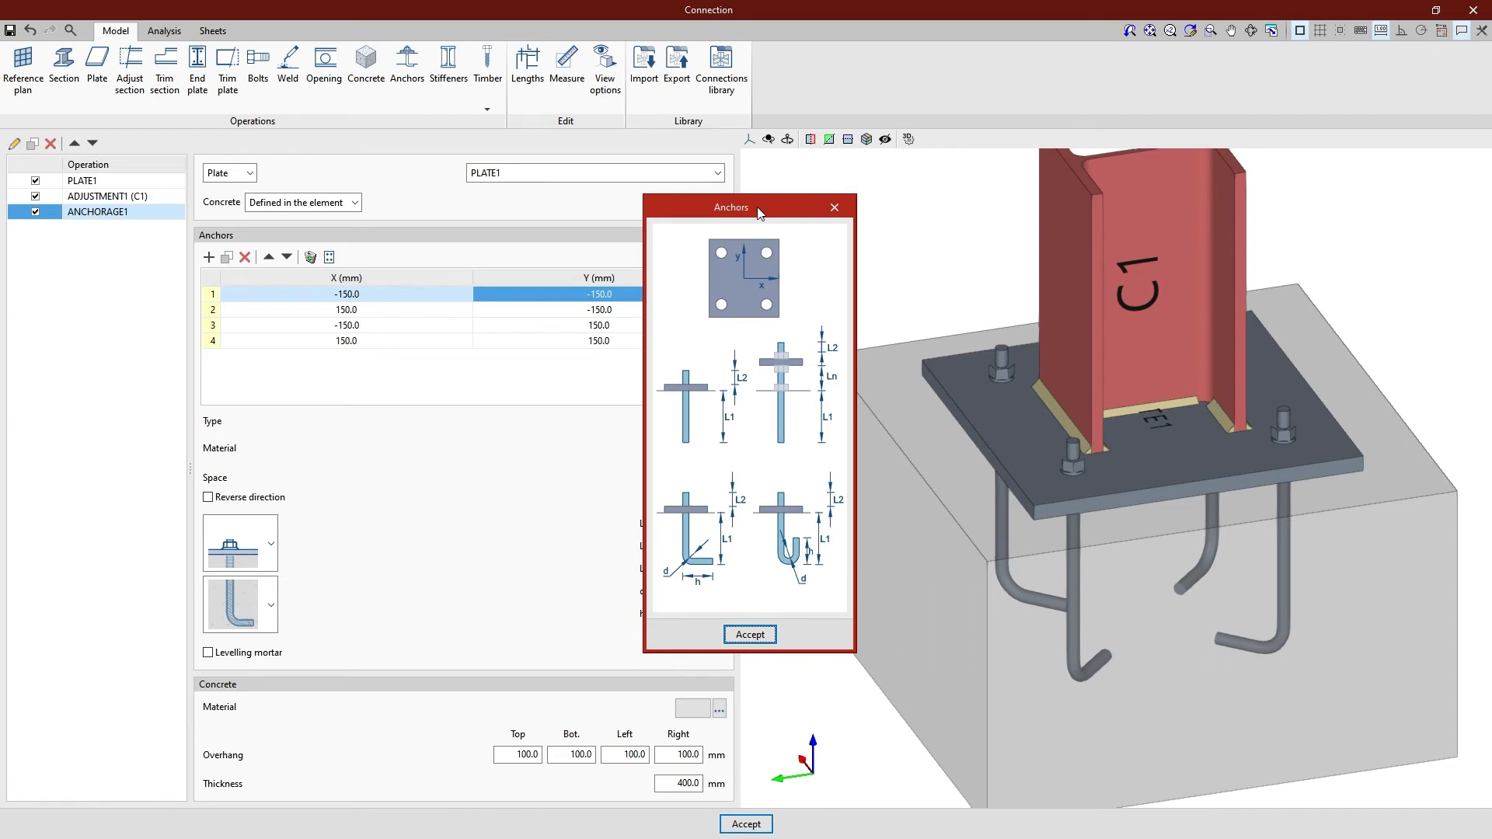
click(771, 634)
double_click(687, 546)
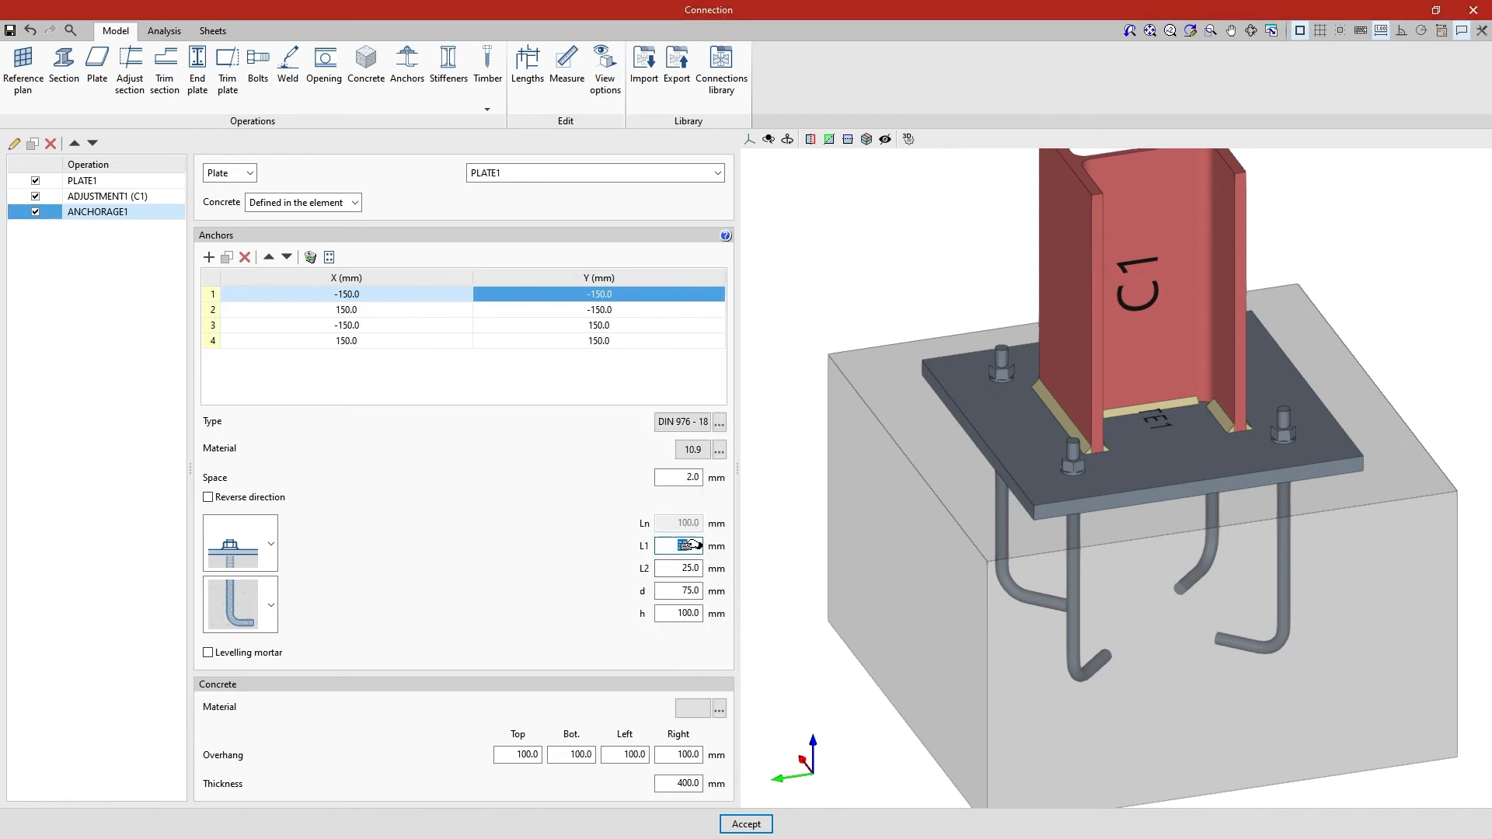
text(400.0)
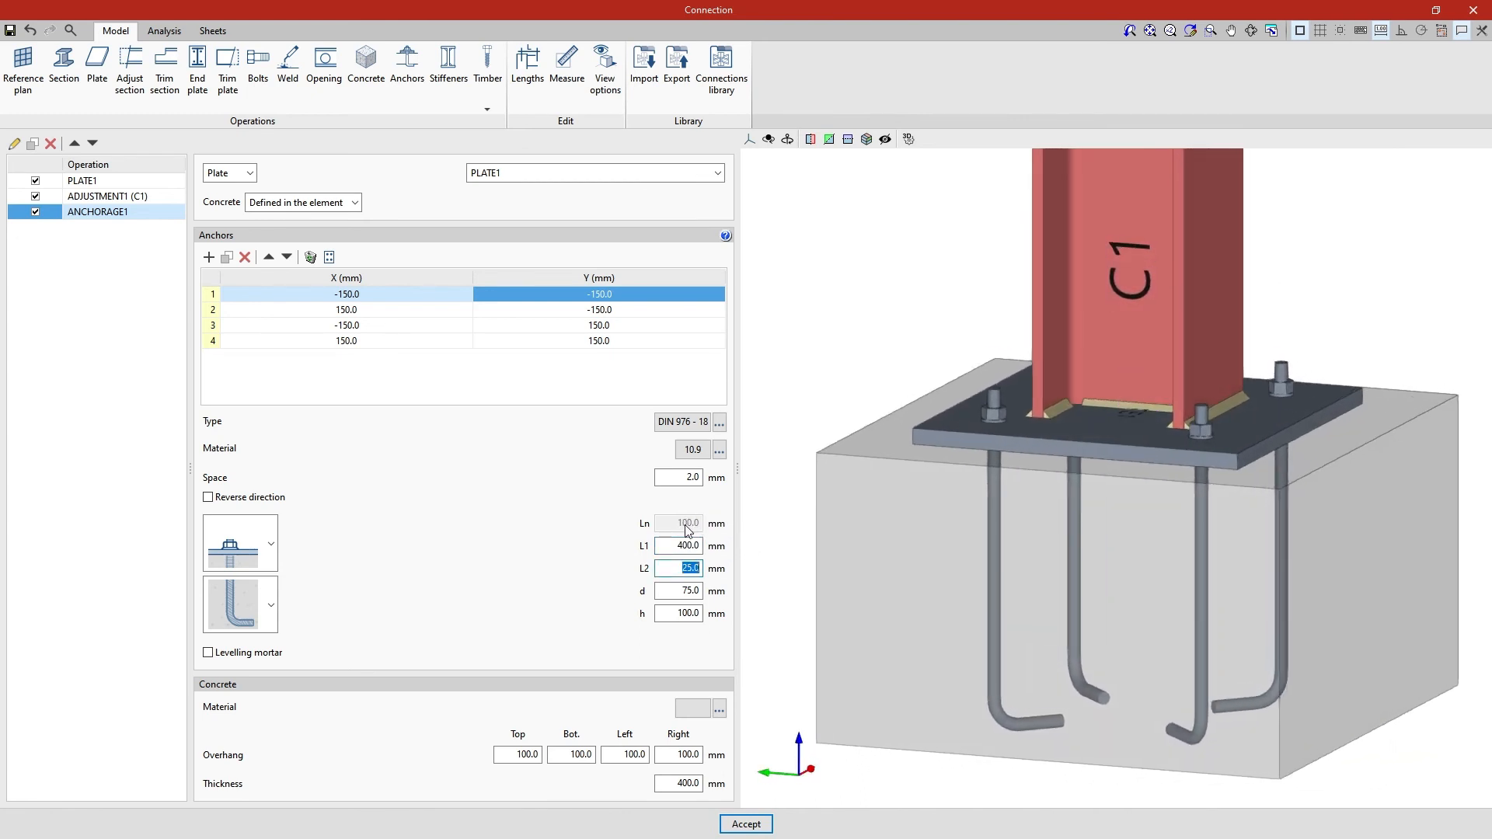
- Try a 20 mm levelling mortar layer under the base plate and remove it again
click(217, 659)
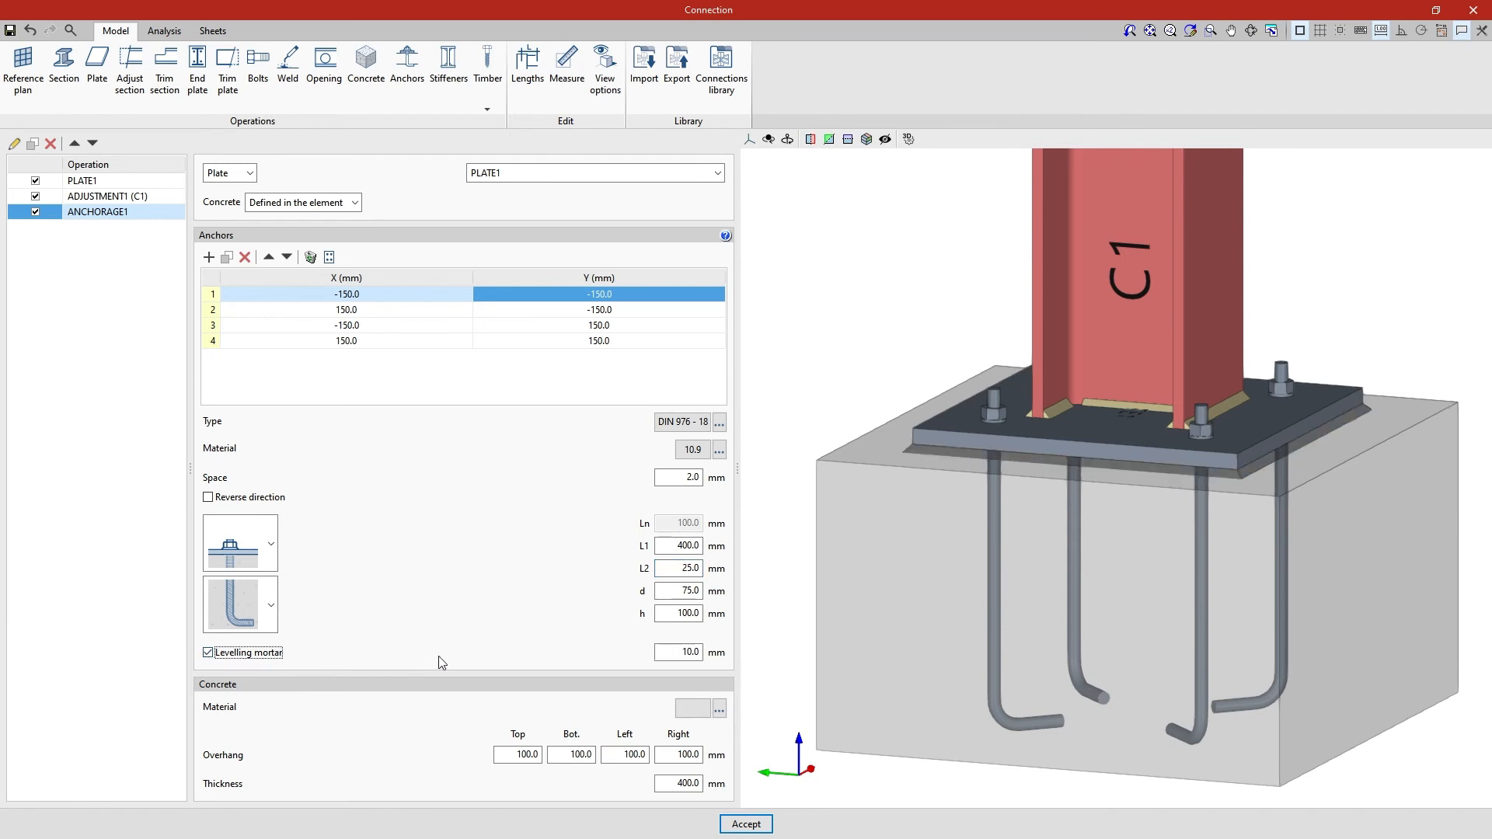
double_click(680, 652)
text(20)
key(Tab)
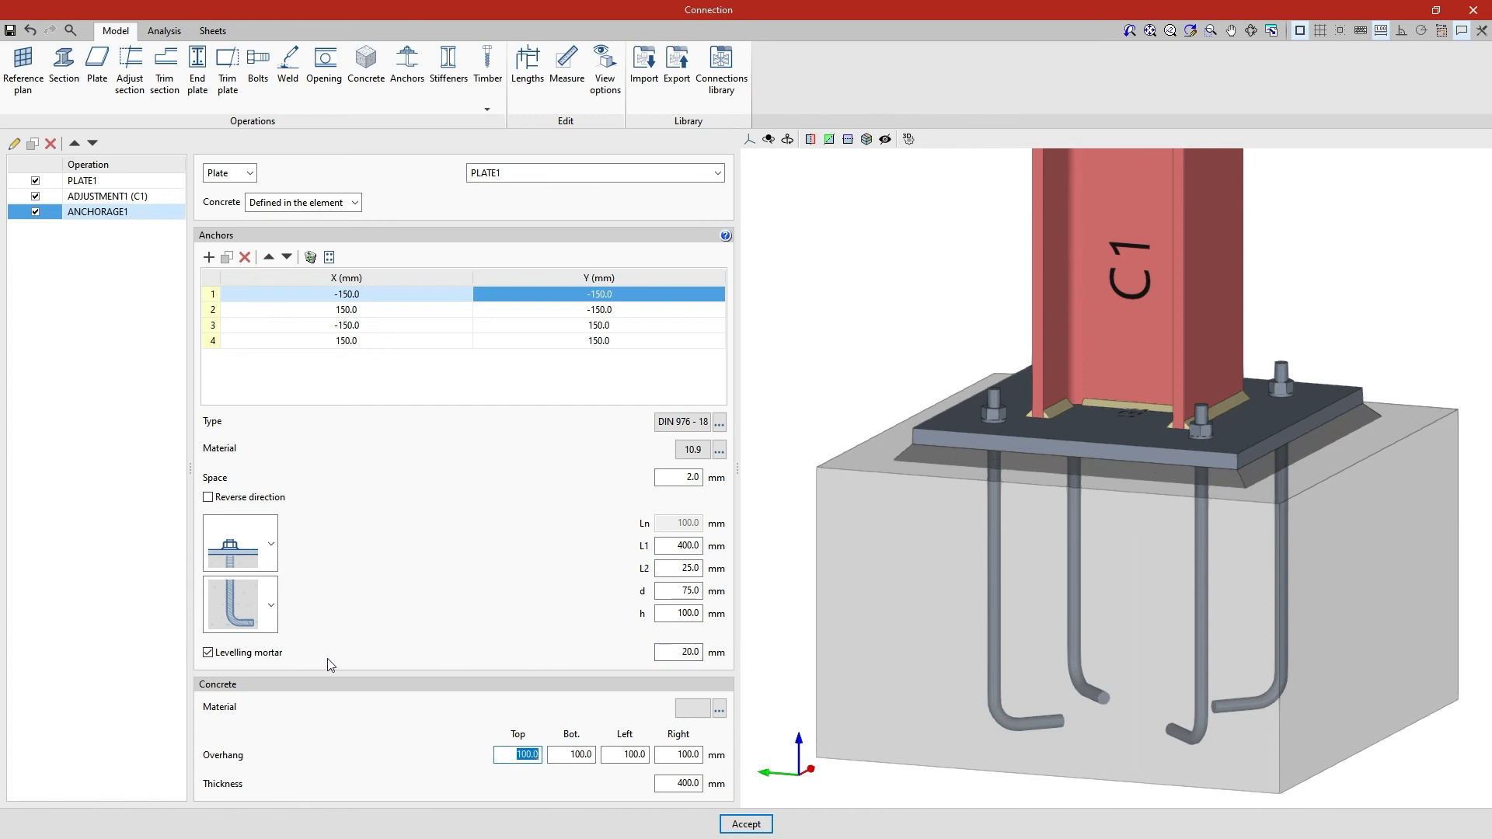
click(208, 653)
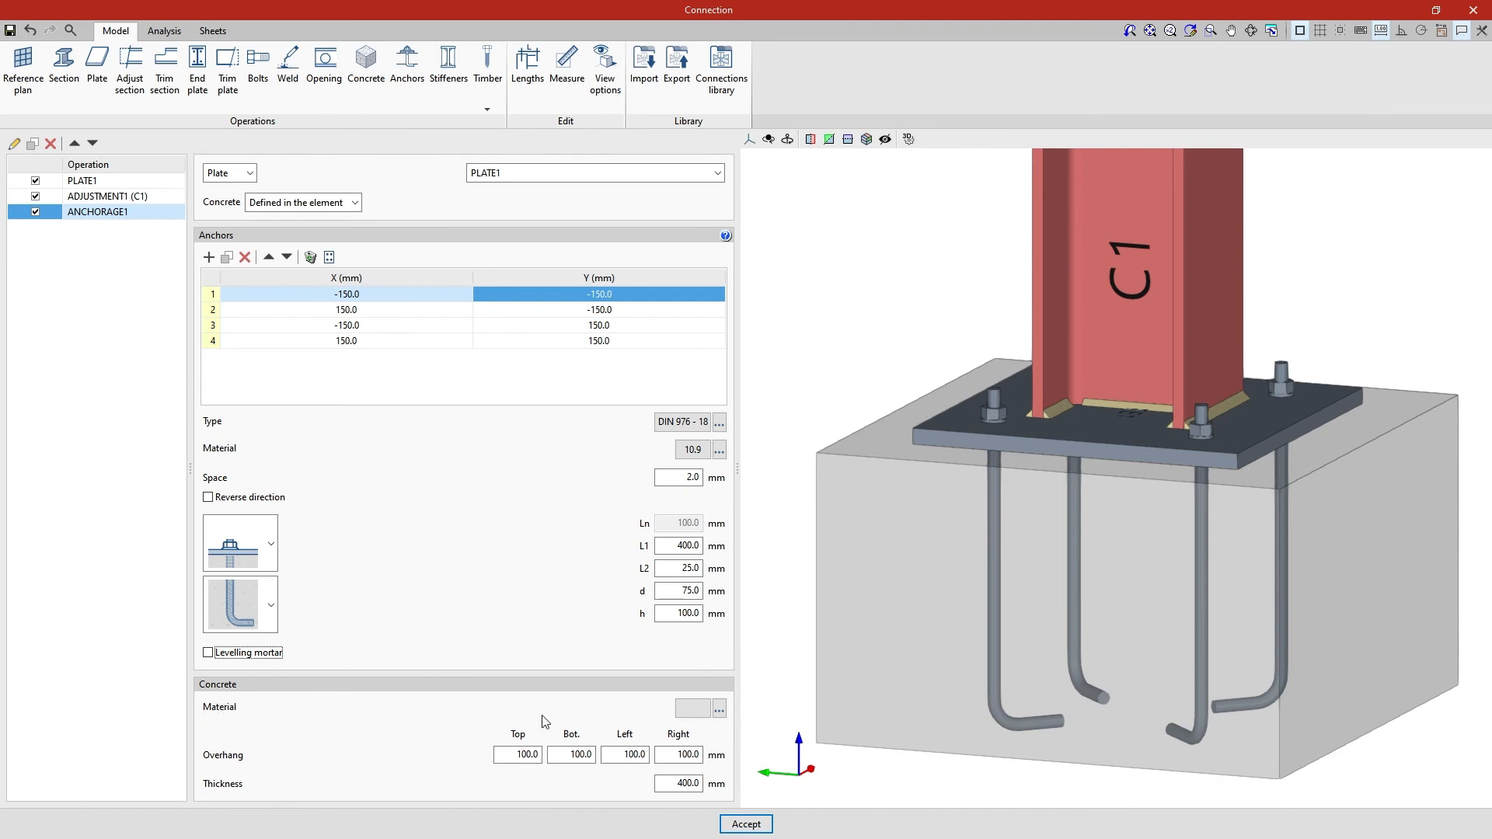
- Define the concrete material with reference C35/45 and a compression resistance fck of 35 MPa
click(718, 715)
click(694, 713)
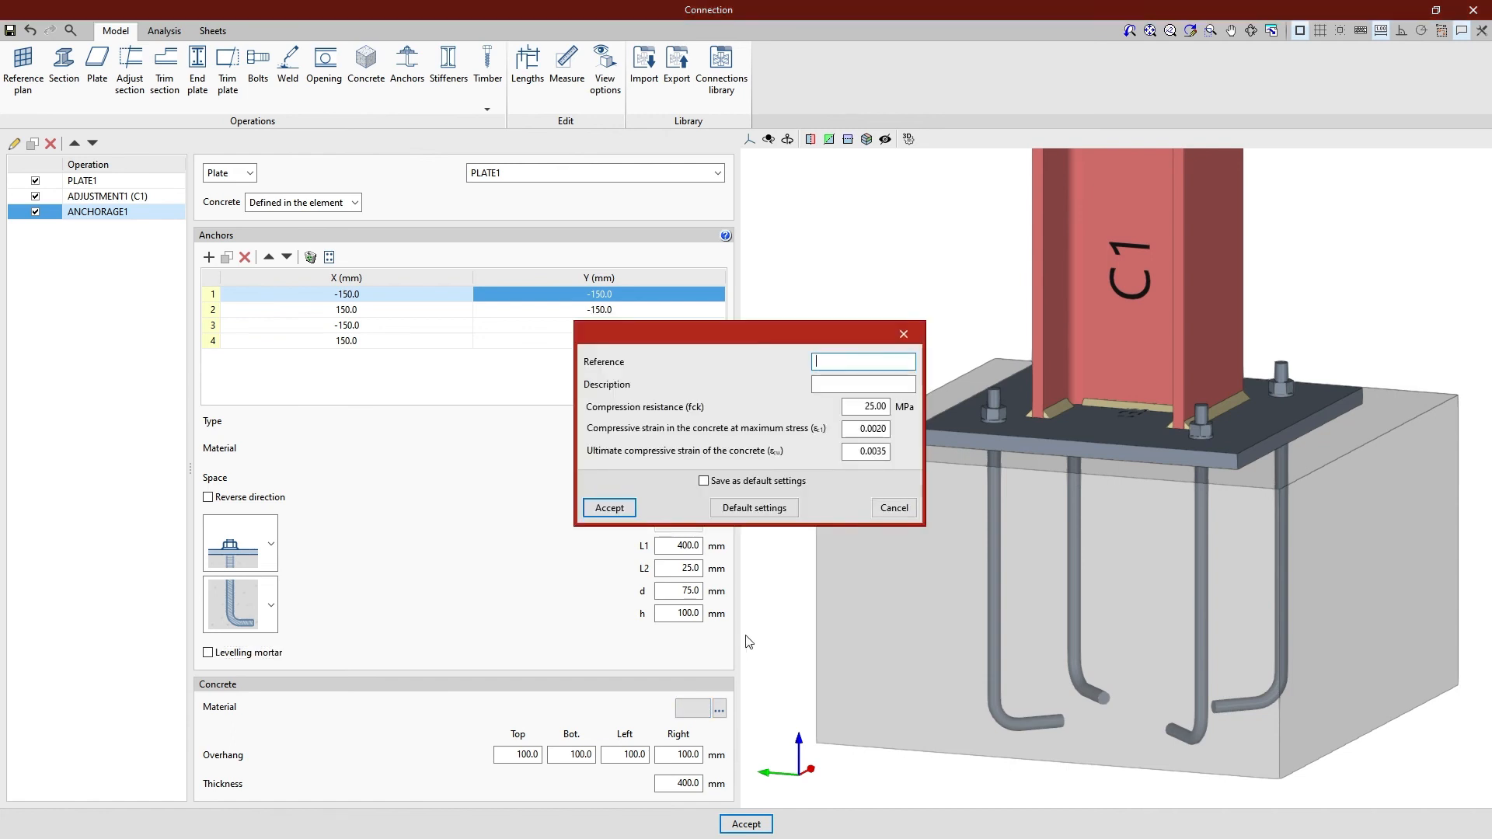
click(849, 363)
text(C35/45)
key(Tab)
key(Tab)
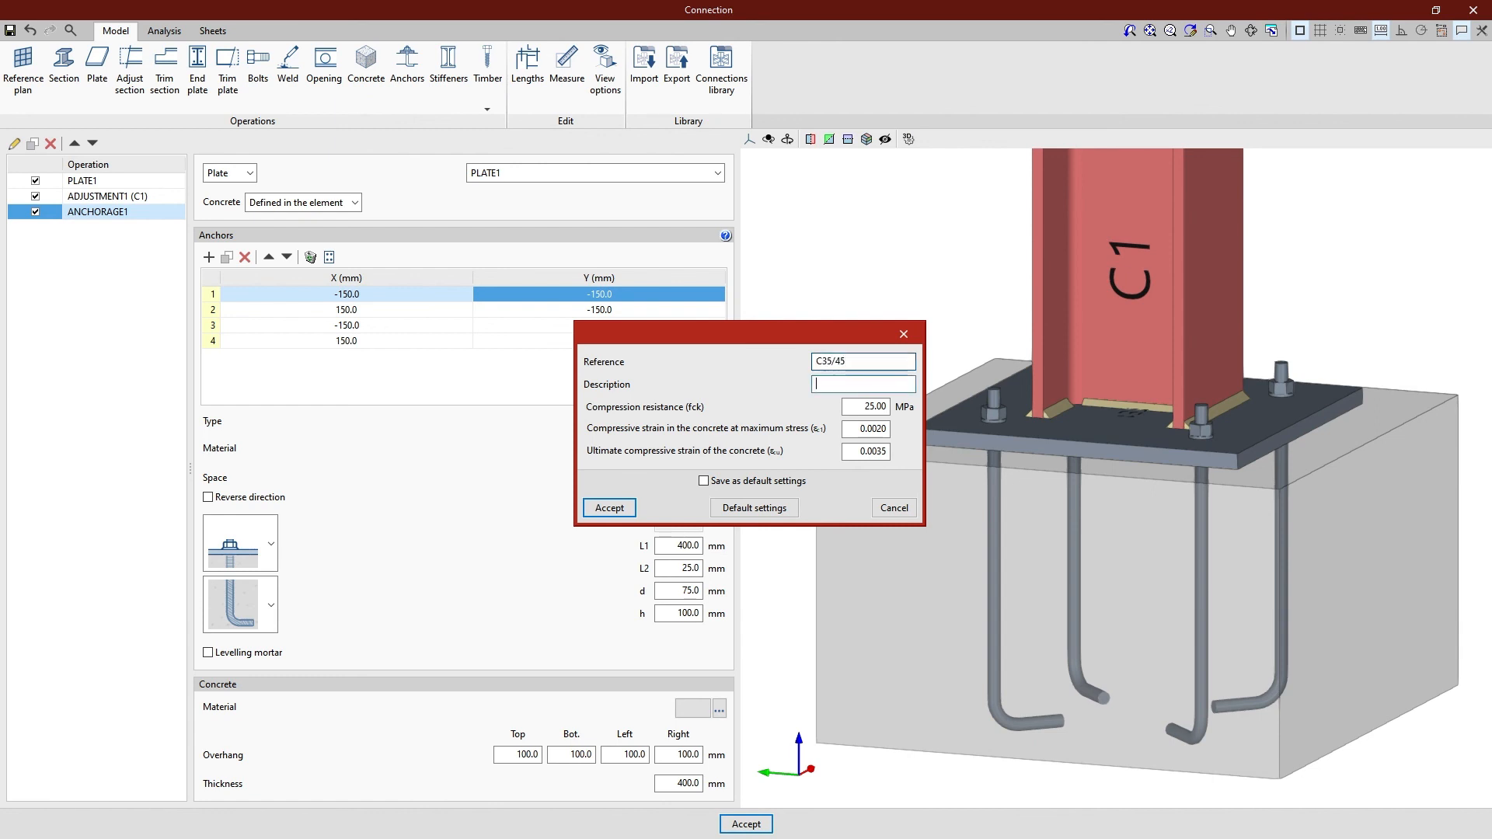
text(35)
key(Tab)
key(Tab)
key(Tab)
click(629, 512)
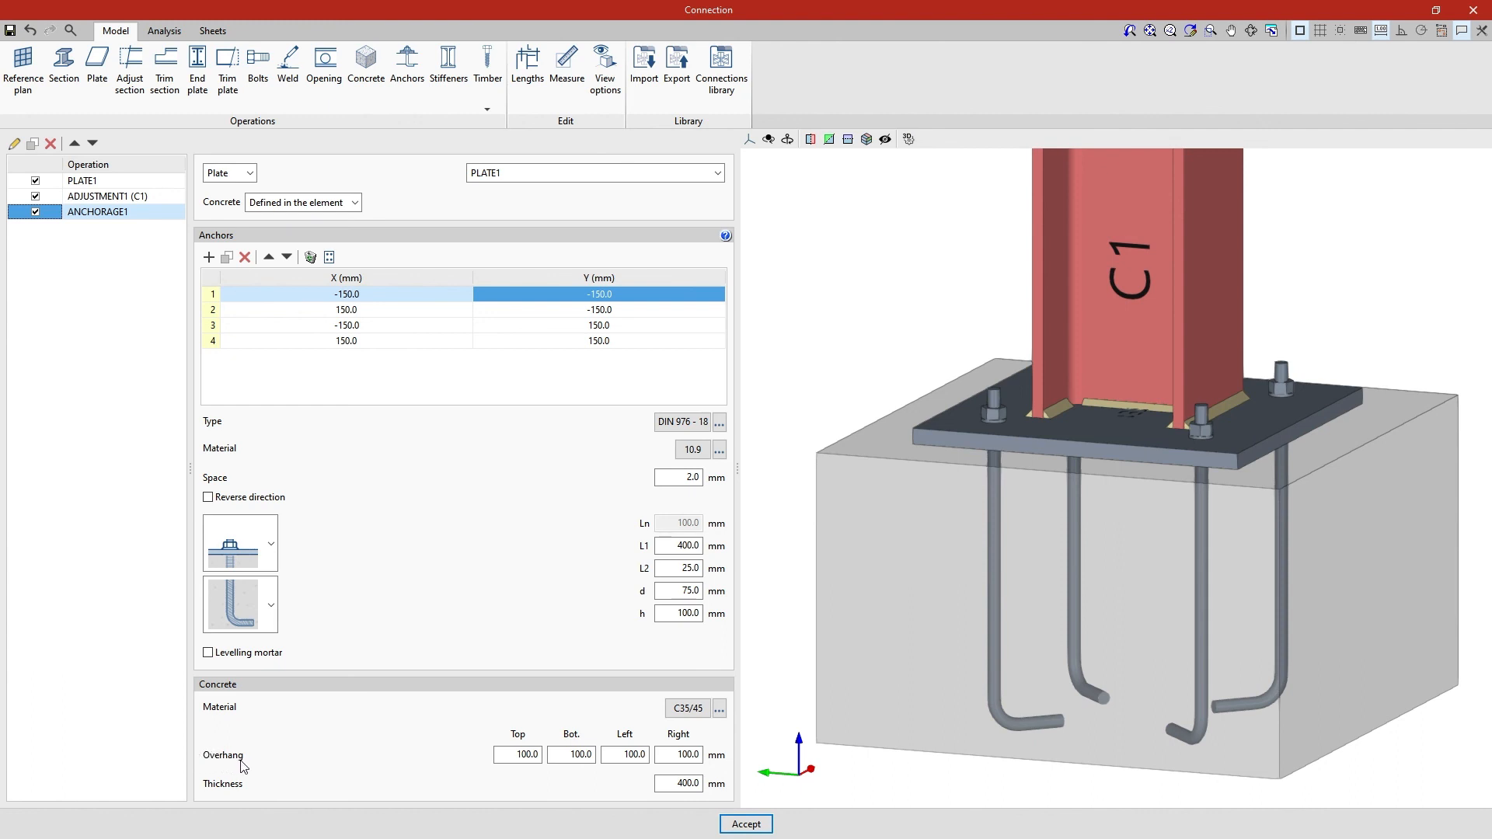
- Set the concrete block's thickness to 500 mm and inspect the anchorage in 3D
drag(506, 756, 712, 787)
click(668, 787)
text(500)
key(Tab)
scroll(780, 685, down, 1)
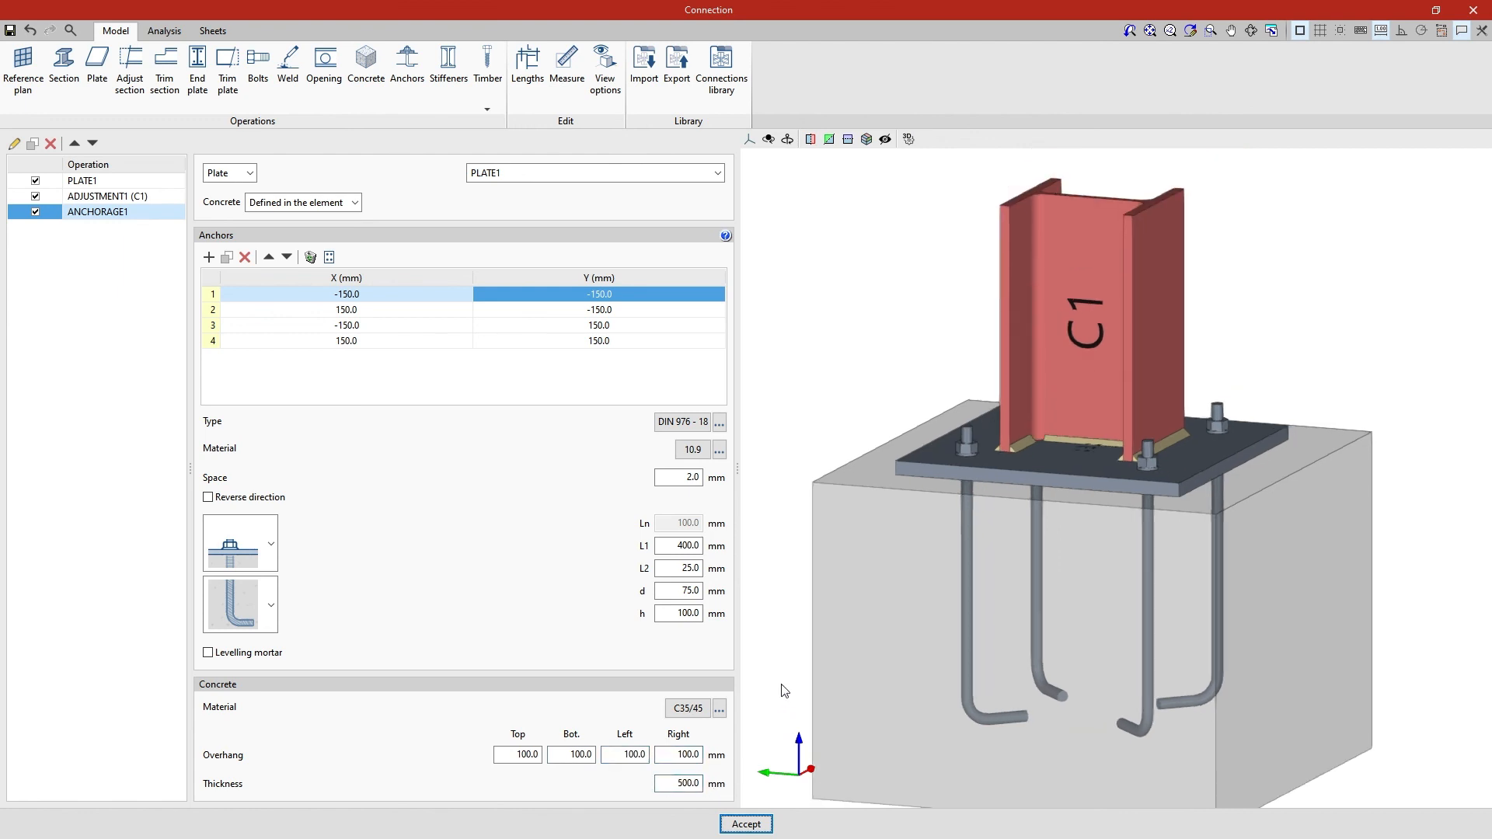
middle_drag(780, 684, 1270, 667)
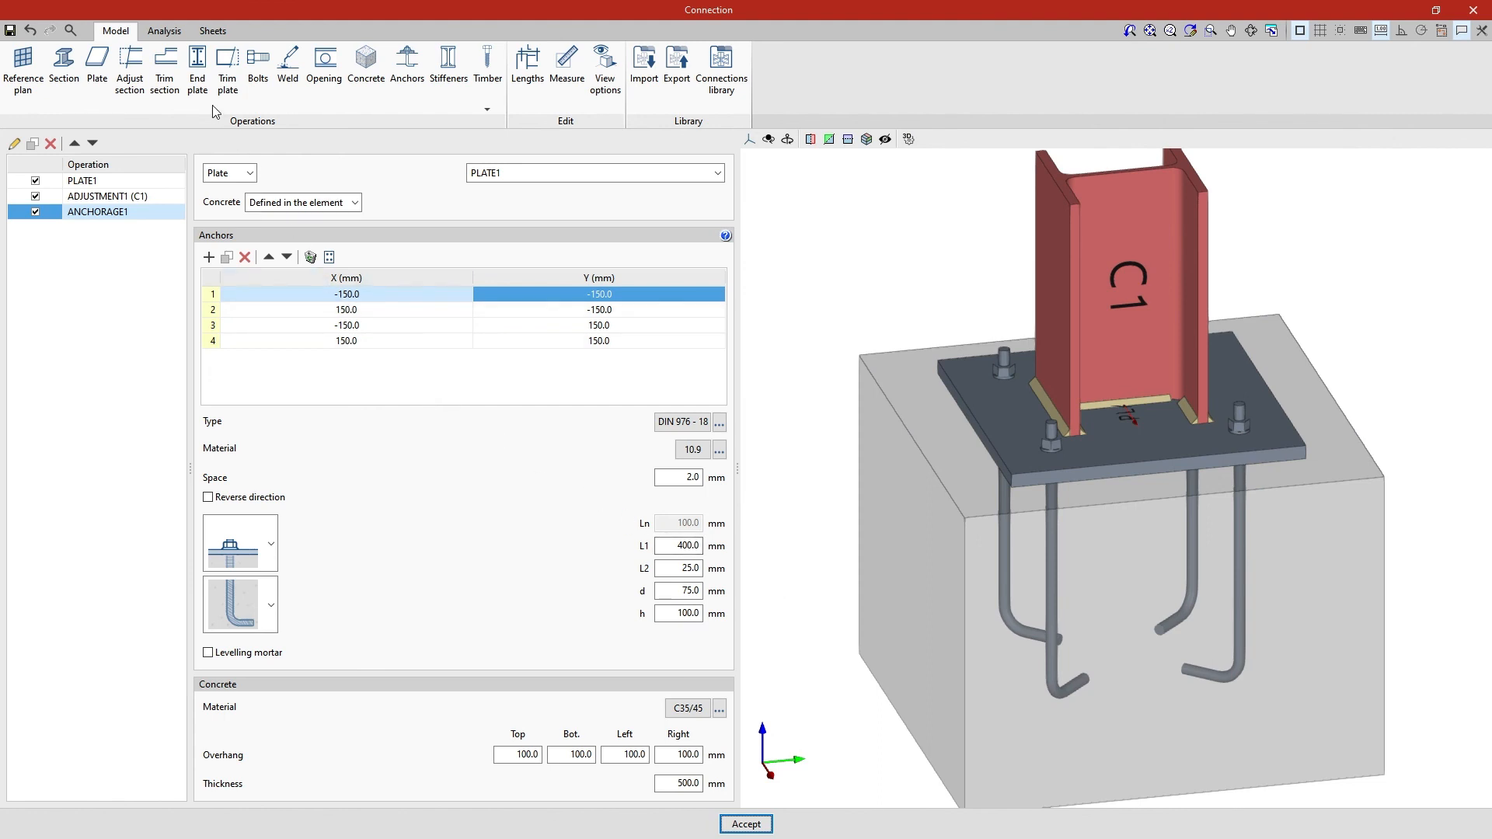
- Run the stress and deformed shape analysis of the base plate connection
click(172, 36)
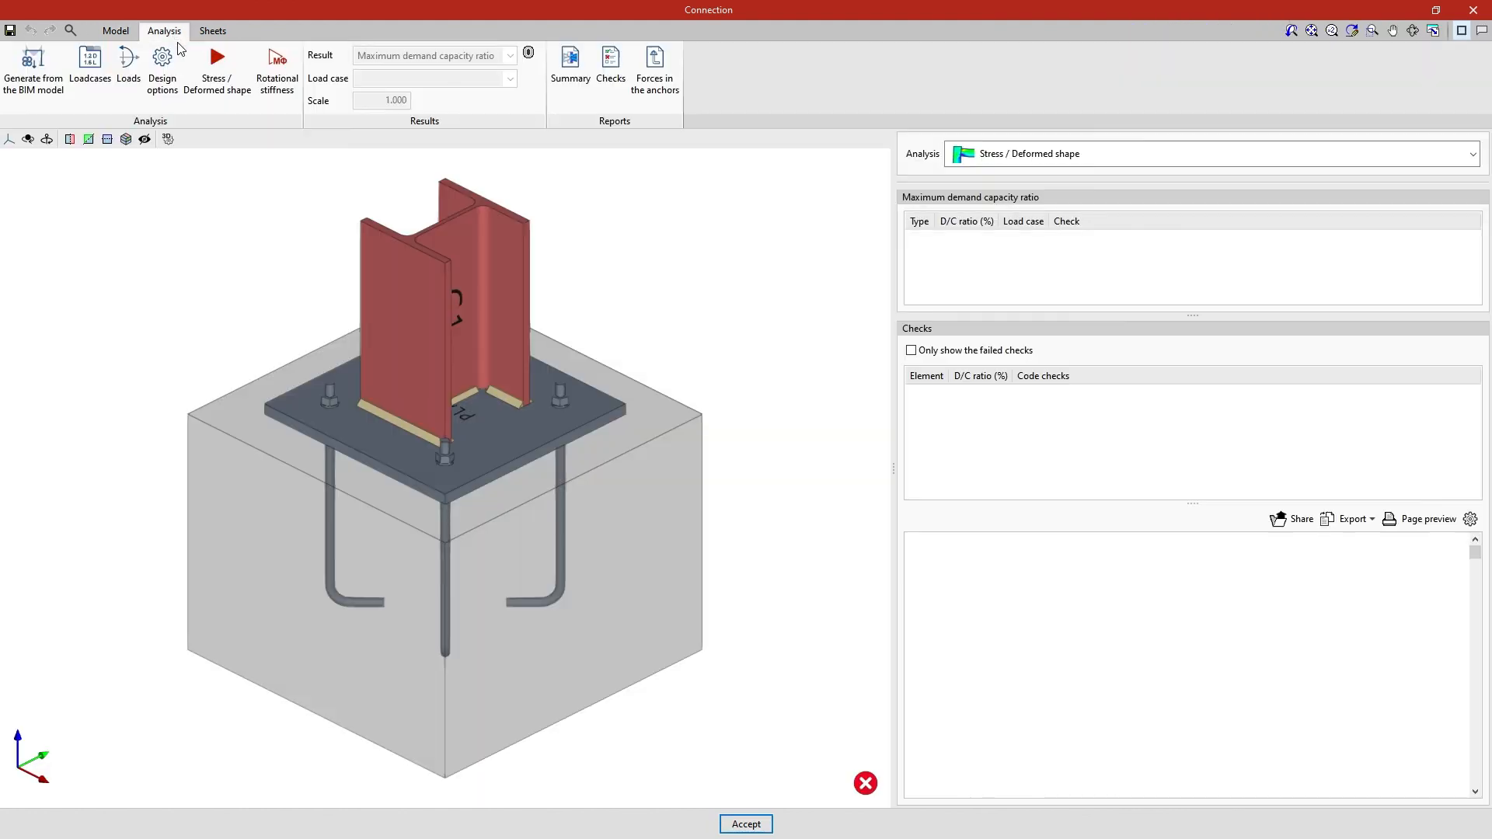
click(220, 106)
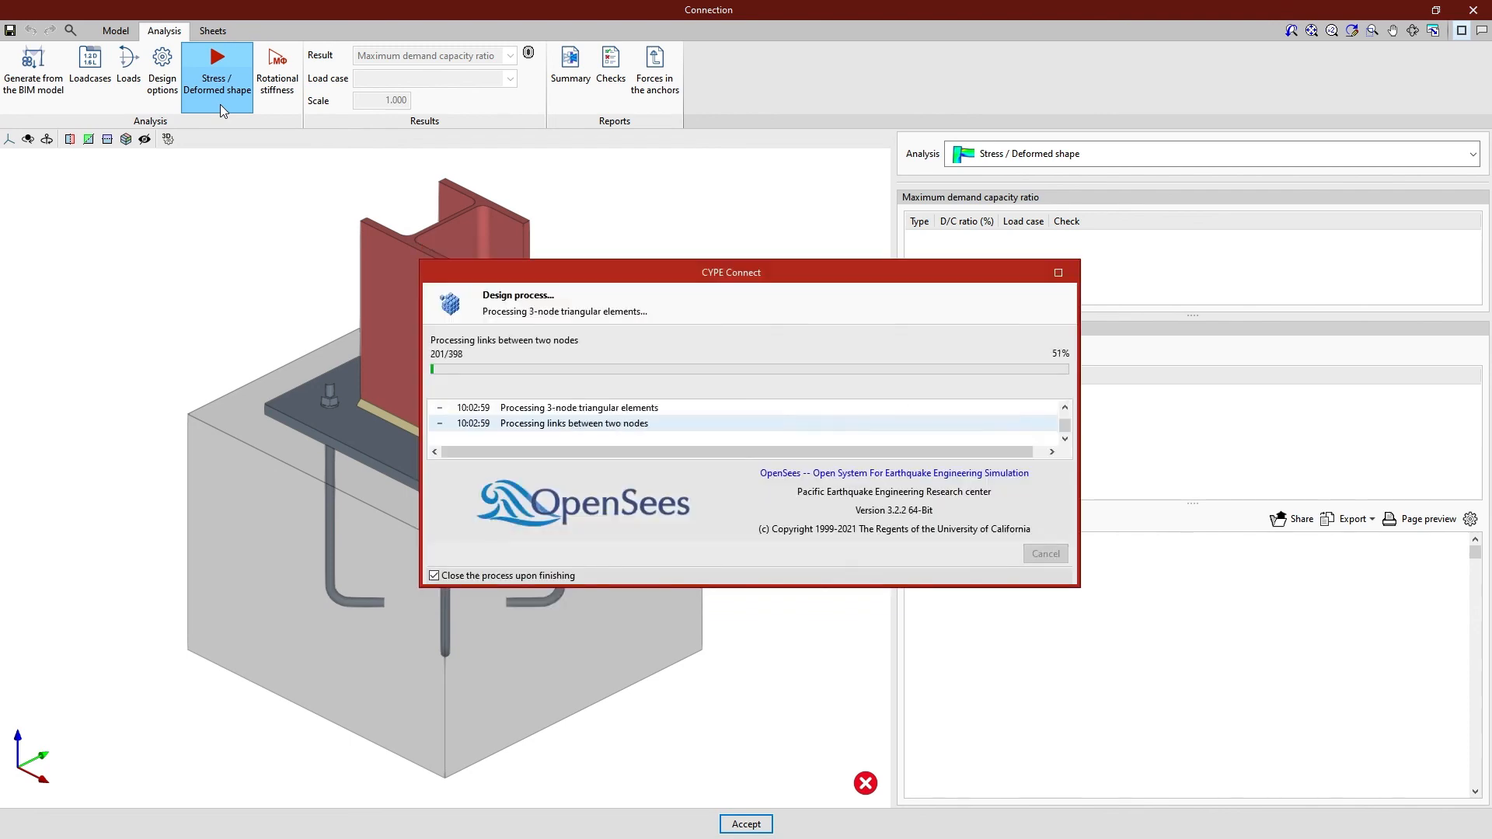